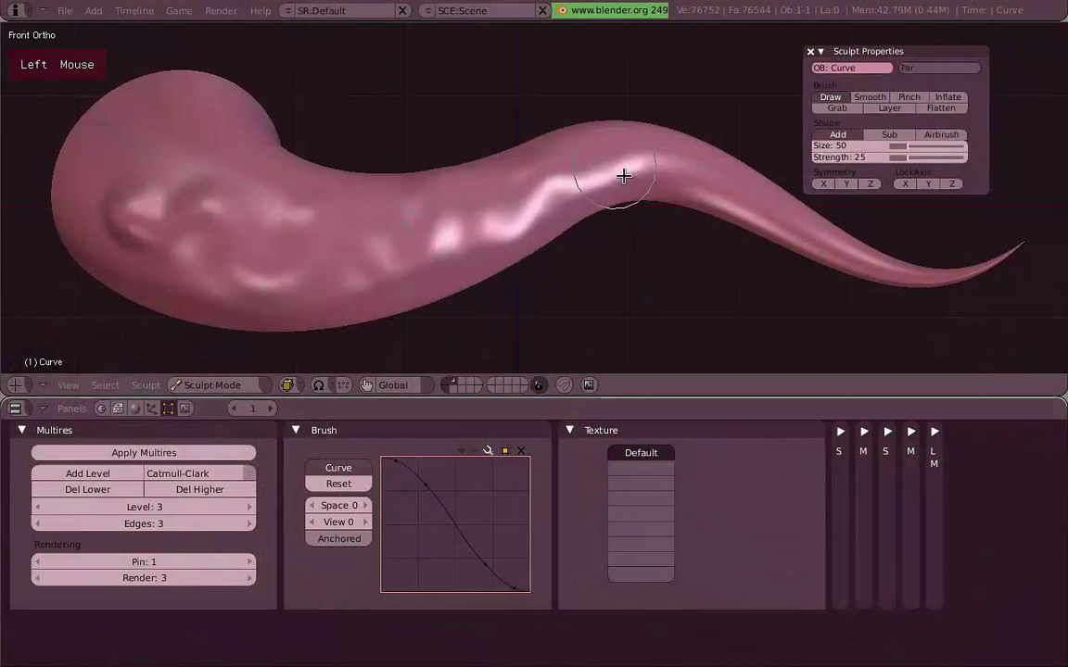
# - Sculpt a trial stroke across the body, undo it, and set the brush size to 132
pyautogui.moveTo(1013, 275)
pyautogui.keyDown('shift'); pyautogui.mouseDown()
pyautogui.moveTo(627, 191)
pyautogui.moveTo(214, 214)
pyautogui.moveTo(179, 147)
pyautogui.moveTo(146, 183)
pyautogui.moveTo(245, 250)
pyautogui.moveTo(429, 262)
pyautogui.mouseUp(); pyautogui.keyUp('shift')
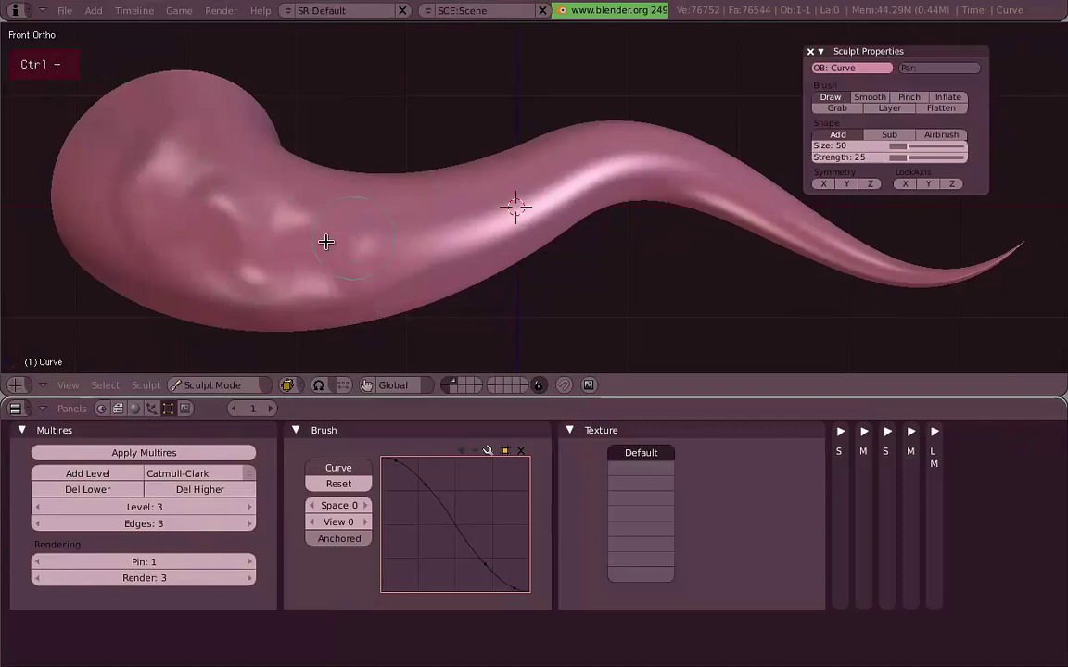
pyautogui.hotkey('ctrl', 'z')
pyautogui.click(981, 157)
# - Sculpt trial strokes over the head and body, undo them, and shrink the brush to size 10
pyautogui.moveTo(519, 232)
pyautogui.mouseDown()
pyautogui.moveTo(385, 258)
pyautogui.moveTo(167, 167)
pyautogui.moveTo(389, 202)
pyautogui.mouseUp()
pyautogui.moveTo(388, 202); pyautogui.dragTo(289, 269, button='middle')
pyautogui.moveTo(289, 268)
pyautogui.mouseDown()
pyautogui.moveTo(334, 231)
pyautogui.moveTo(538, 174)
pyautogui.moveTo(239, 210)
pyautogui.moveTo(167, 241)
pyautogui.mouseUp()
pyautogui.hotkey('ctrl', 'z')
pyautogui.moveTo(938, 146); pyautogui.dragTo(894, 145)
# - Orbit around the tail, snap to the front view, then zoom out and centre the tadpole
pyautogui.moveTo(705, 231); pyautogui.dragTo(469, 246, button='middle')
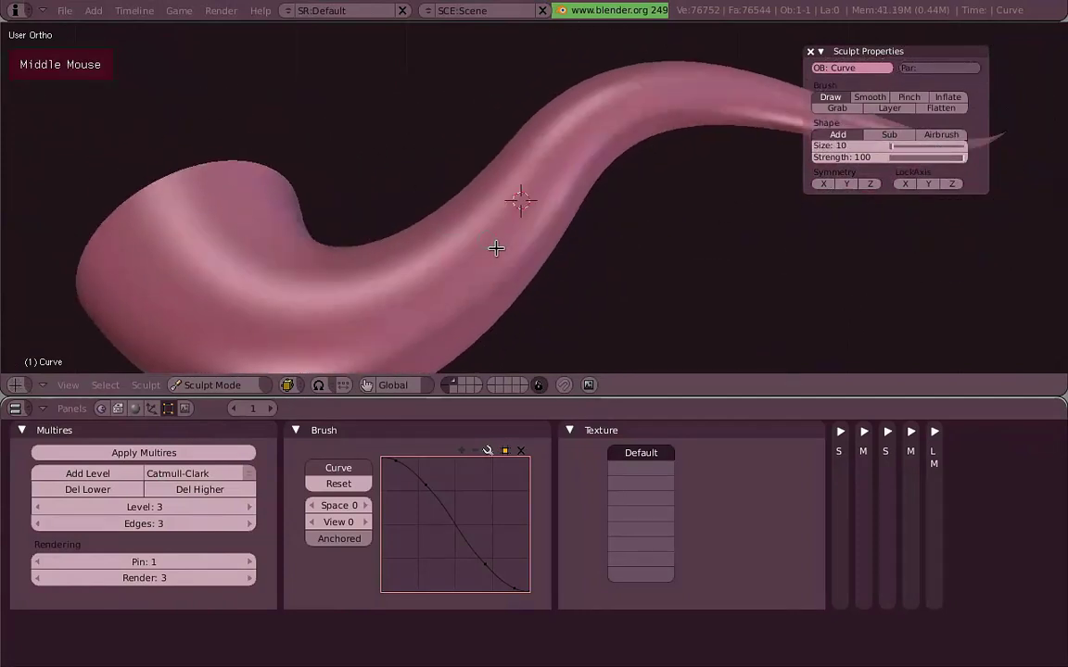
pyautogui.scroll(4, 462, 281)
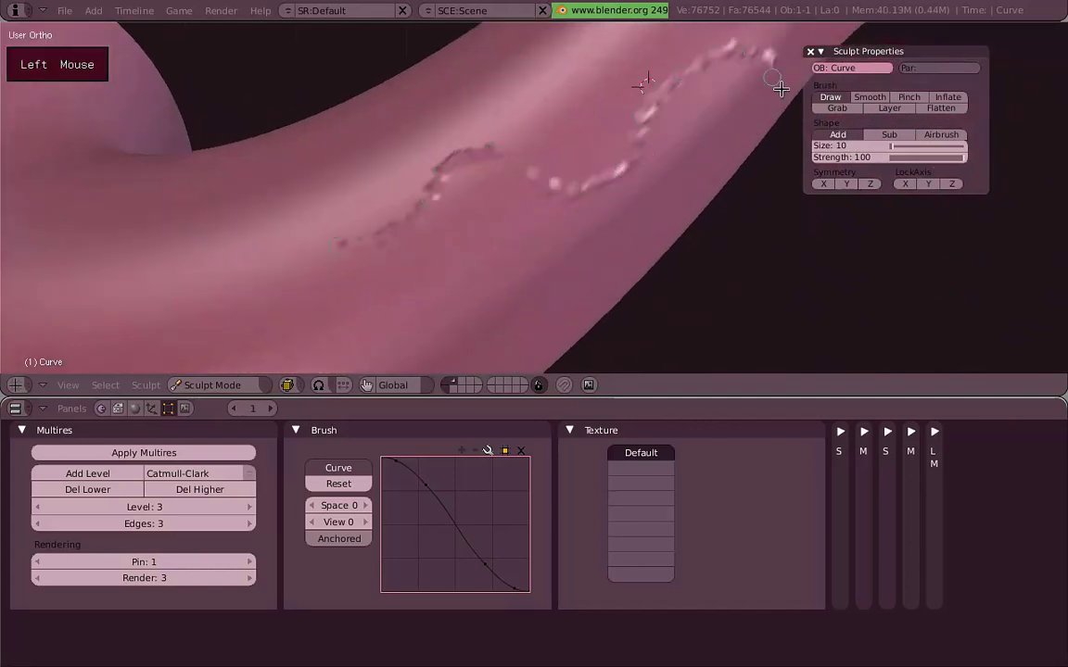
pyautogui.moveTo(464, 306)
pyautogui.mouseDown(button='middle')
pyautogui.moveTo(317, 185)
pyautogui.moveTo(555, 234)
pyautogui.moveTo(442, 276)
pyautogui.moveTo(502, 271)
pyautogui.mouseUp(button='middle')
pyautogui.press('KP_1')
pyautogui.scroll(-3, 691, 210)
pyautogui.keyDown('shift'); pyautogui.moveTo(691, 209); pyautogui.dragTo(642, 222, button='middle'); pyautogui.keyUp('shift')
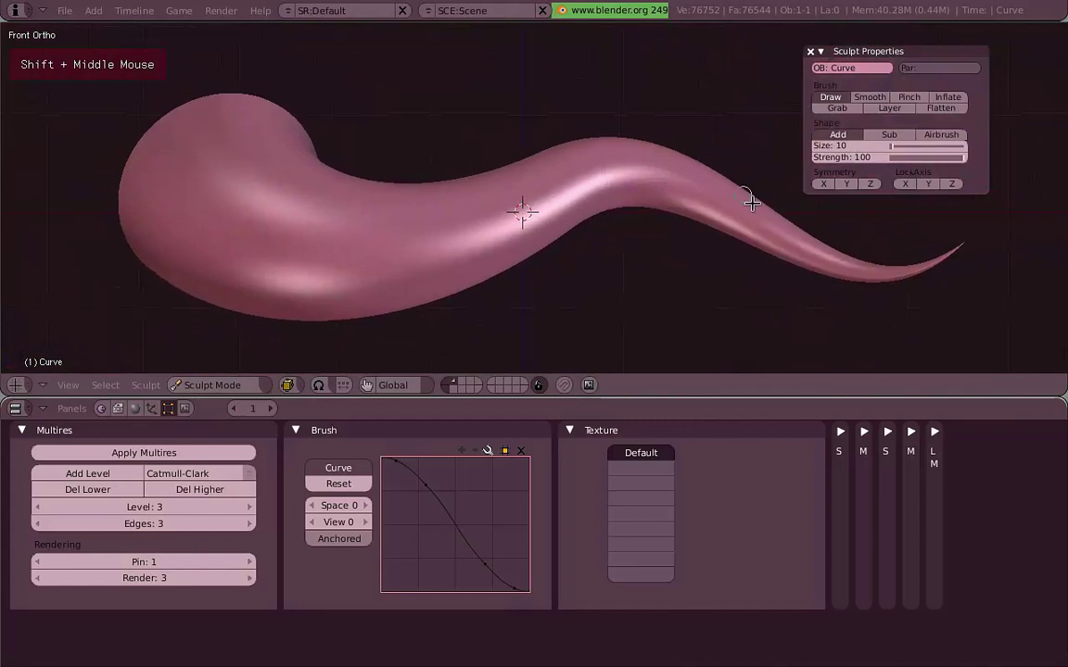
# - Sculpt a stroke along the body toward the tail, then return to the front view
pyautogui.moveTo(176, 159)
pyautogui.mouseDown()
pyautogui.moveTo(274, 248)
pyautogui.moveTo(565, 221)
pyautogui.moveTo(793, 246)
pyautogui.moveTo(732, 242)
pyautogui.mouseUp()
pyautogui.moveTo(733, 243)
pyautogui.mouseDown(button='middle')
pyautogui.moveTo(291, 248)
pyautogui.moveTo(376, 197)
pyautogui.moveTo(487, 291)
pyautogui.mouseUp(button='middle')
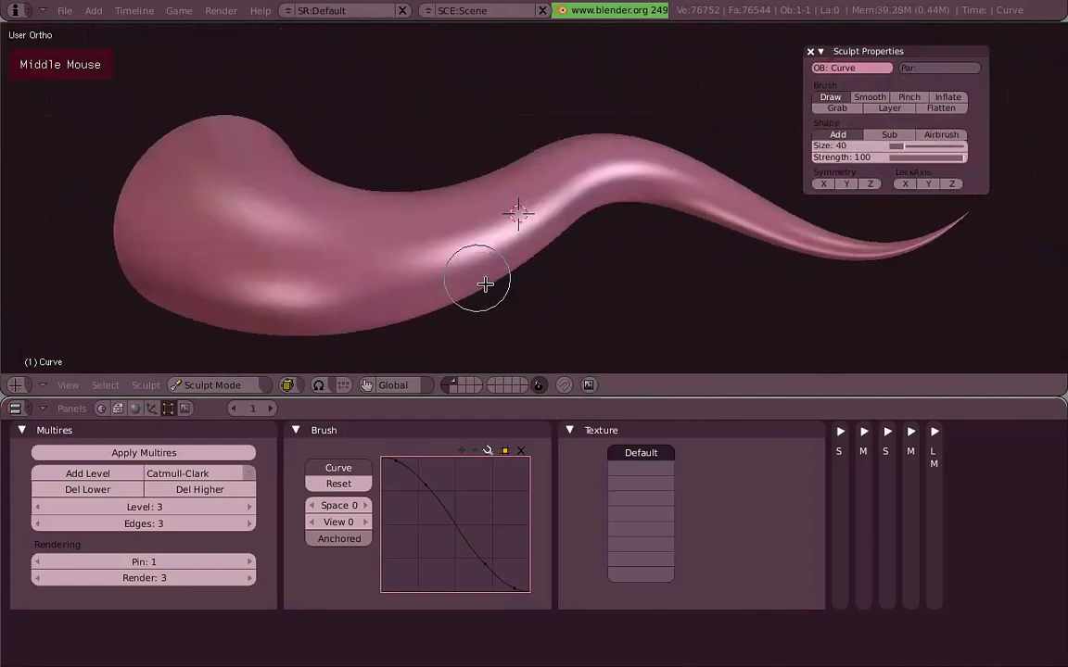
pyautogui.press('1')
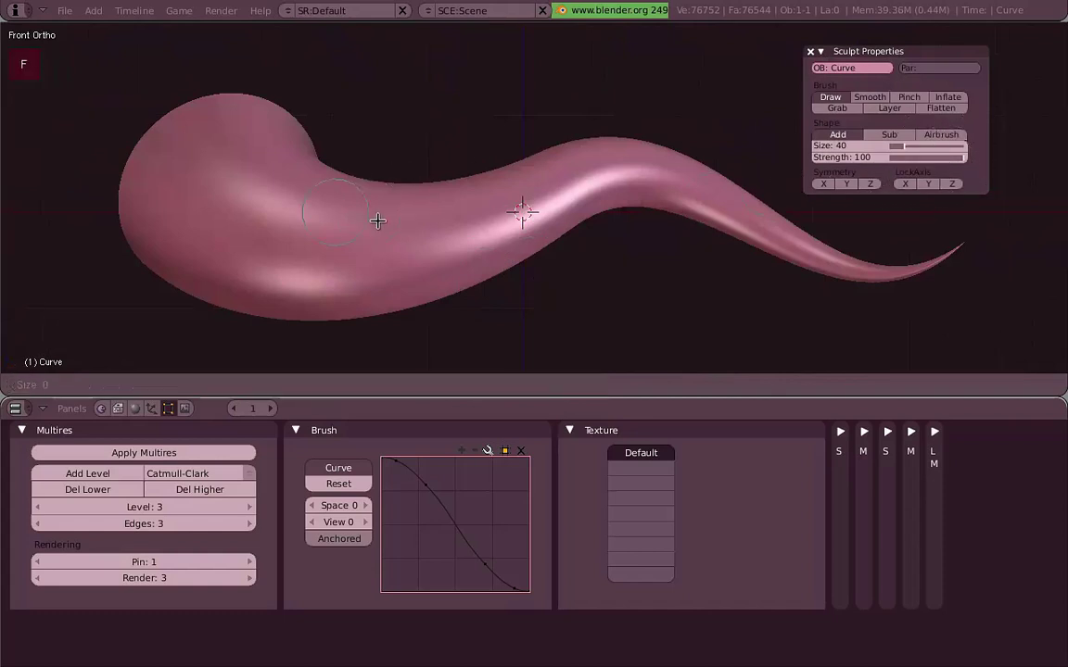
# - Try brush size 38, undo a wavy trial stroke, and settle on brush size 100
pyautogui.press('f')
pyautogui.click(497, 272)
pyautogui.press('f')
pyautogui.click(458, 250)
pyautogui.moveTo(200, 190)
pyautogui.mouseDown()
pyautogui.moveTo(316, 252)
pyautogui.moveTo(434, 248)
pyautogui.mouseUp()
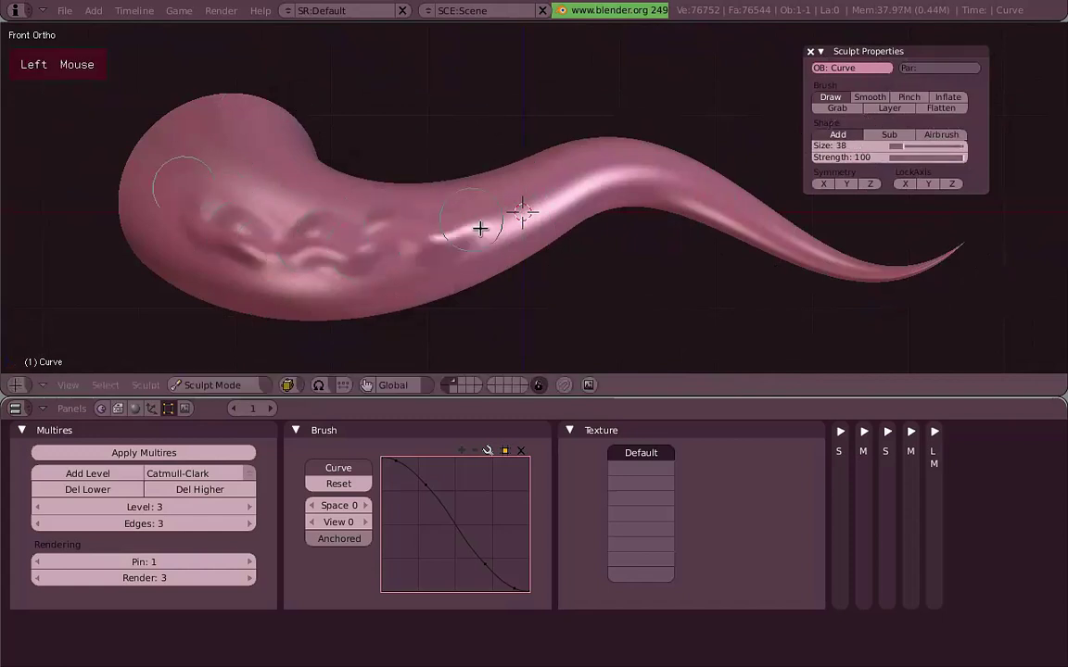
pyautogui.hotkey('ctrl', 'z')
pyautogui.press('f')
pyautogui.click(466, 254)
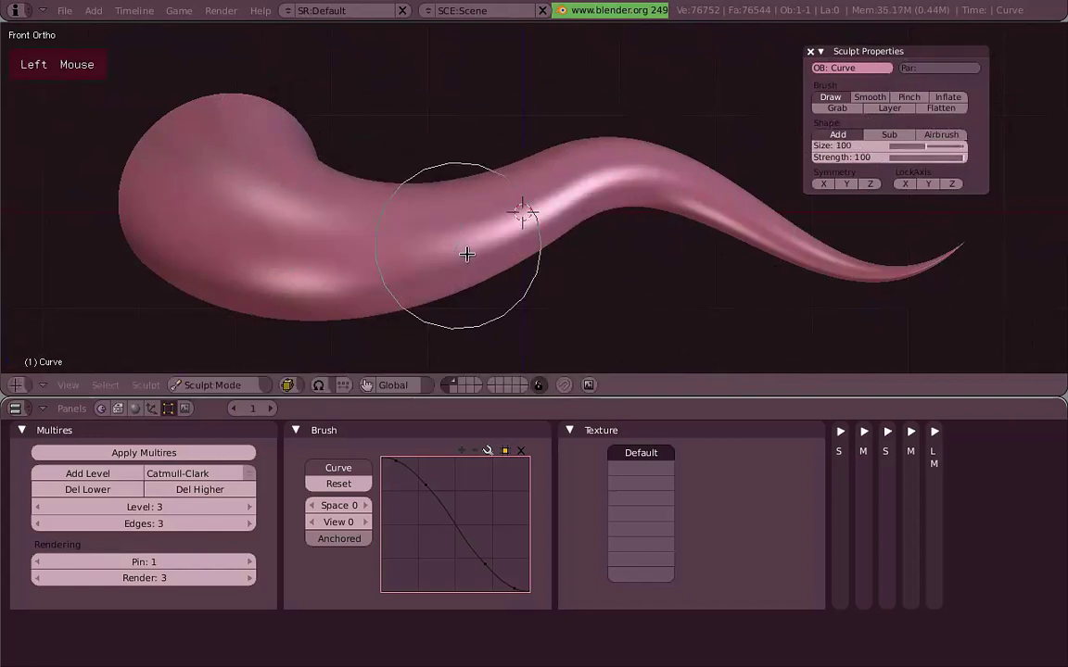
# - Adjust the brush strength through 92 and 23, settling on 86
pyautogui.hotkey('shift', 'f')
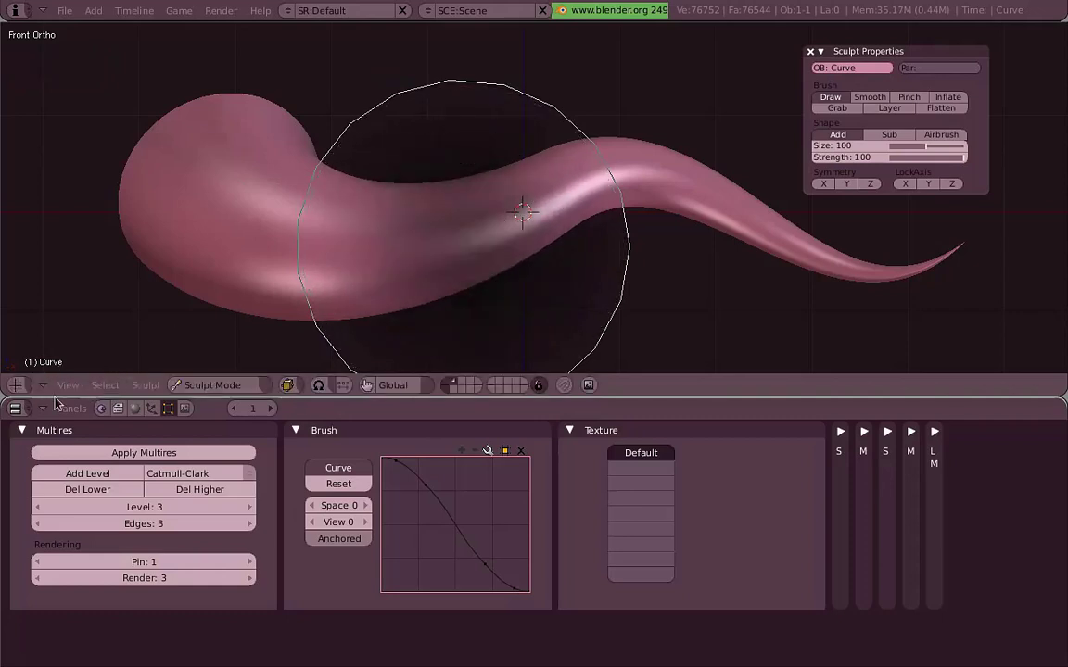
pyautogui.click(461, 257)
pyautogui.hotkey('shift', 'f')
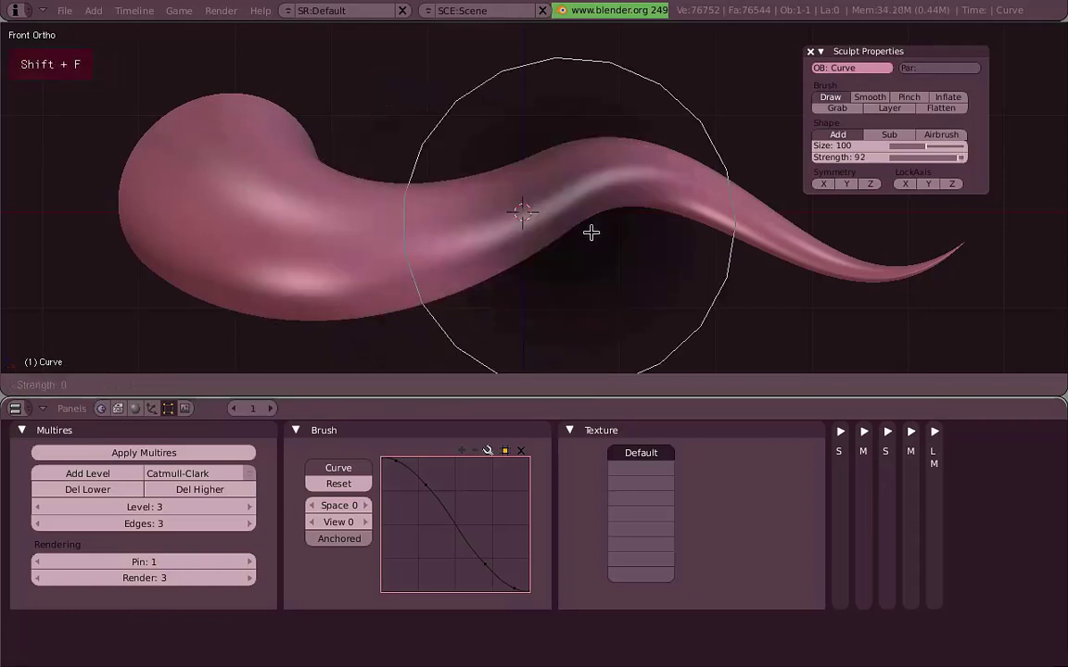
pyautogui.click(636, 255)
pyautogui.hotkey('shift', 'f')
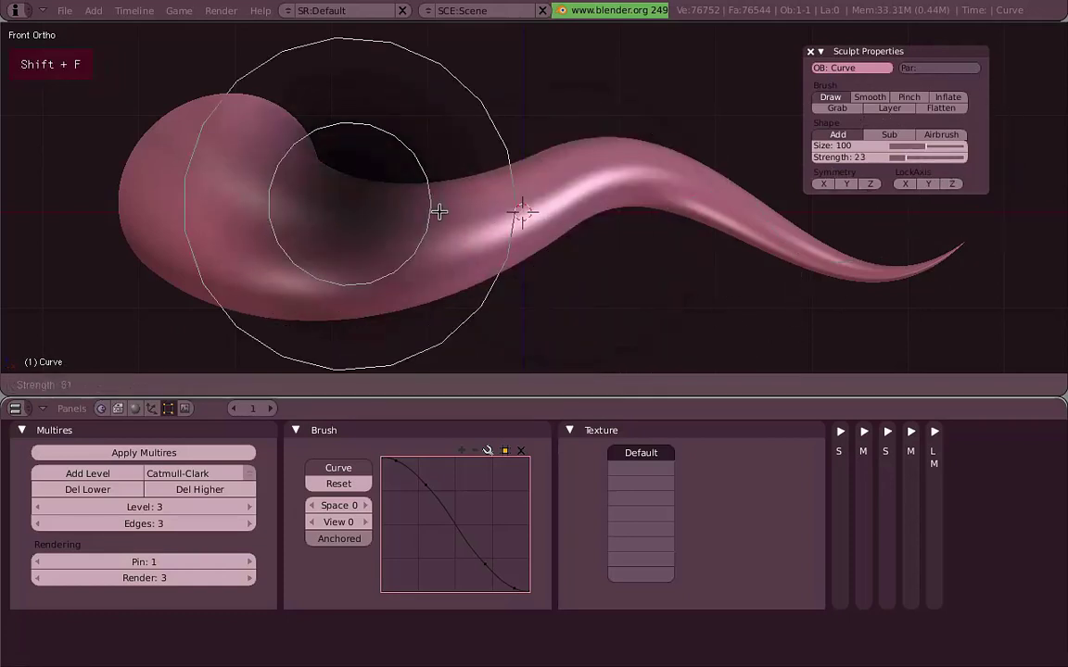
pyautogui.click(380, 218)
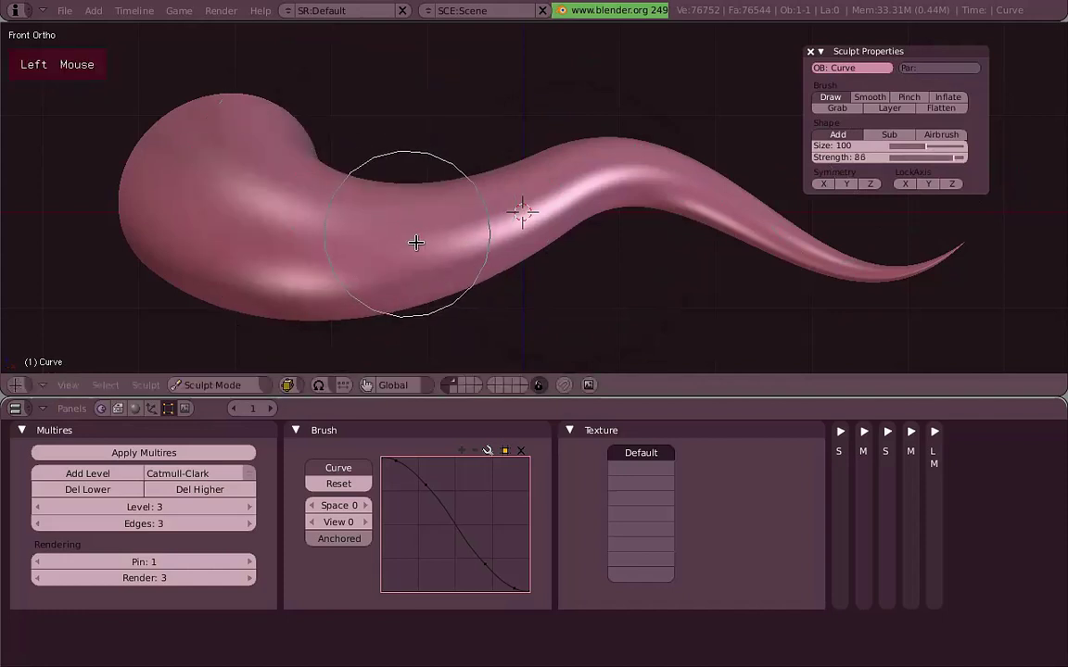
pyautogui.hotkey('ctrl', 'f')
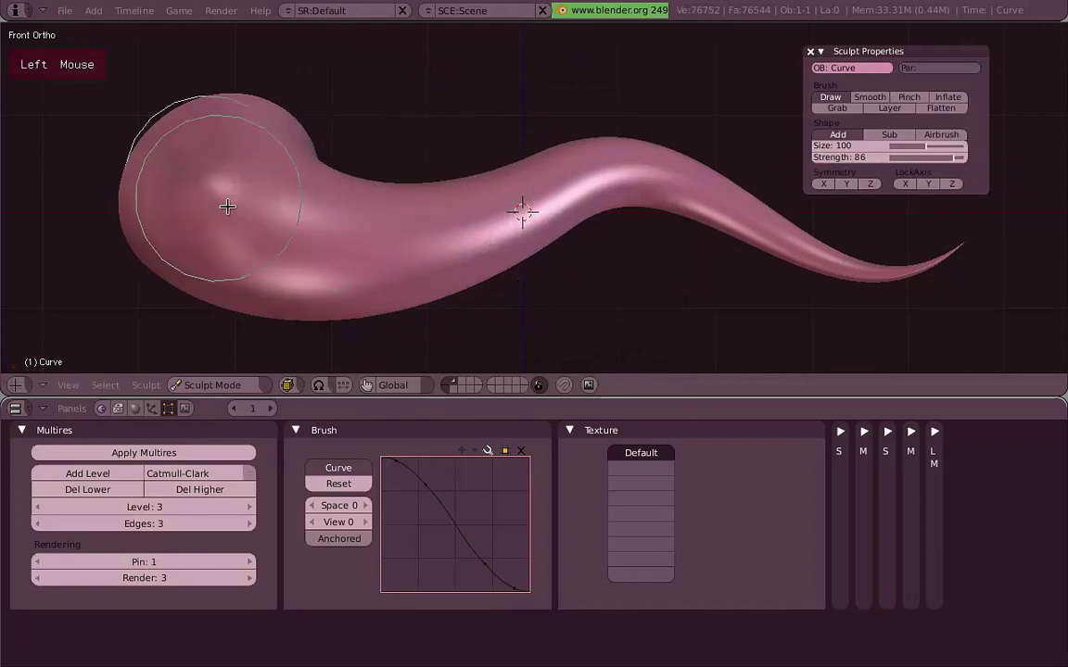
# - Orbit away, check the side view, and return to the front view
pyautogui.moveTo(589, 233); pyautogui.dragTo(384, 287, button='middle')
pyautogui.press('KP_3')
pyautogui.press('KP_1')
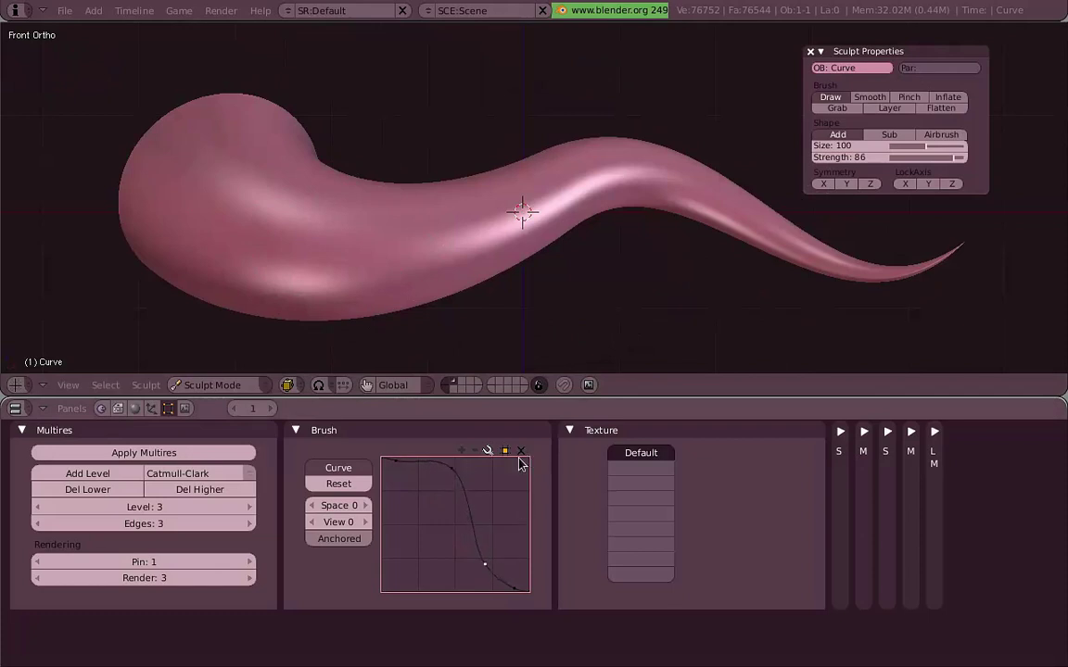
# - Sculpt and undo trial strokes, setting the brush size to 55
pyautogui.moveTo(334, 251)
pyautogui.mouseDown()
pyautogui.moveTo(214, 250)
pyautogui.moveTo(508, 258)
pyautogui.mouseUp()
pyautogui.hotkey('ctrl', 'z')
pyautogui.press('f')
pyautogui.click(275, 250)
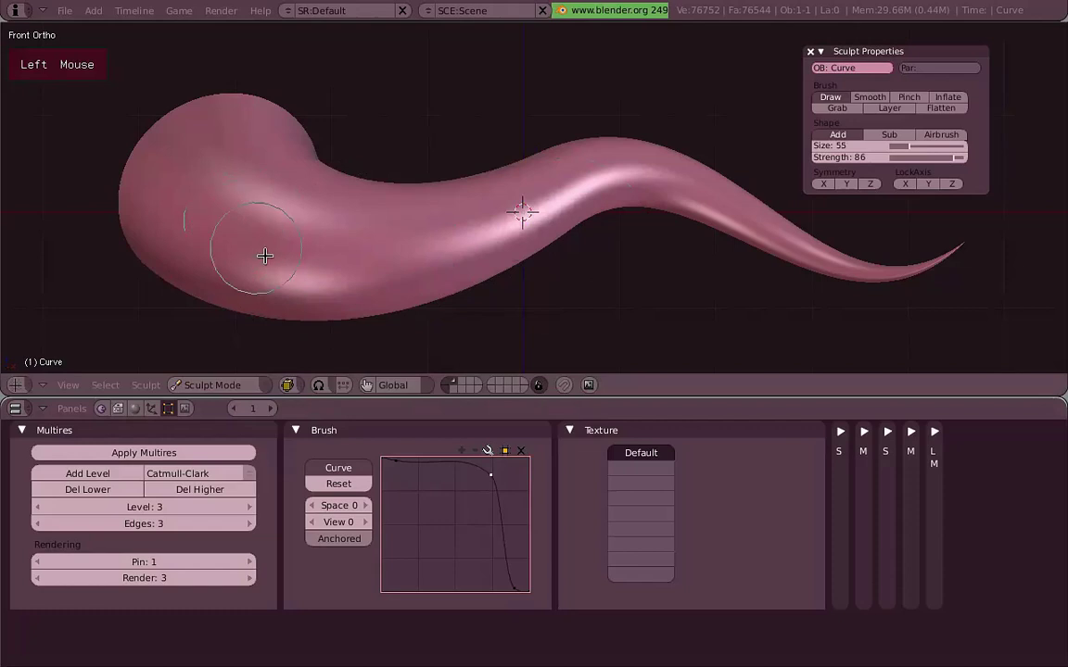
pyautogui.moveTo(284, 292)
pyautogui.mouseDown()
pyautogui.moveTo(537, 216)
pyautogui.moveTo(648, 191)
pyautogui.mouseUp()
pyautogui.hotkey('ctrl', 'z')
pyautogui.press('f')
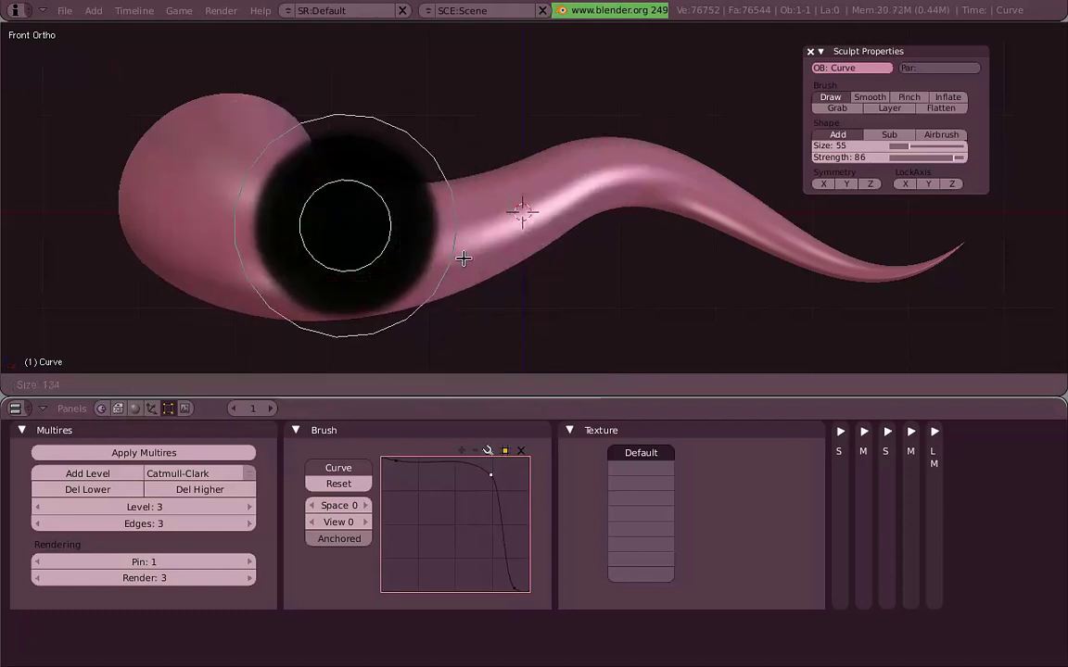
pyautogui.rightClick(460, 255)
# - Reshape the brush falloff curve, lowering one point and raising an extra peak, previewing each change
pyautogui.press('f')
pyautogui.rightClick(458, 274)
pyautogui.press('f')
pyautogui.rightClick(483, 468)
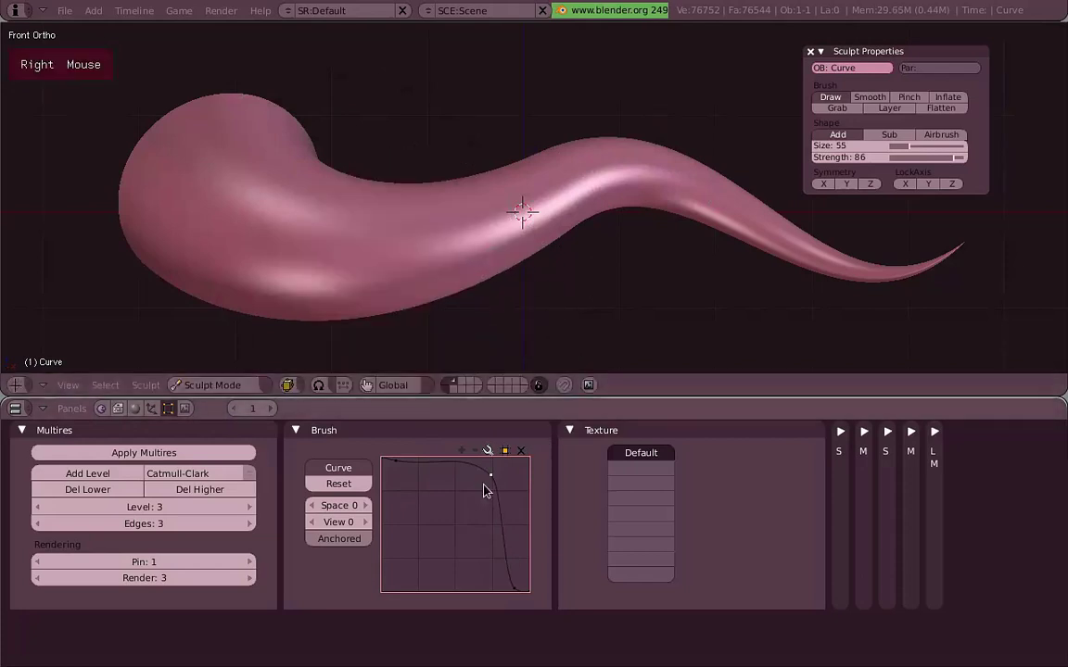
pyautogui.moveTo(421, 556); pyautogui.dragTo(415, 562)
pyautogui.press('f')
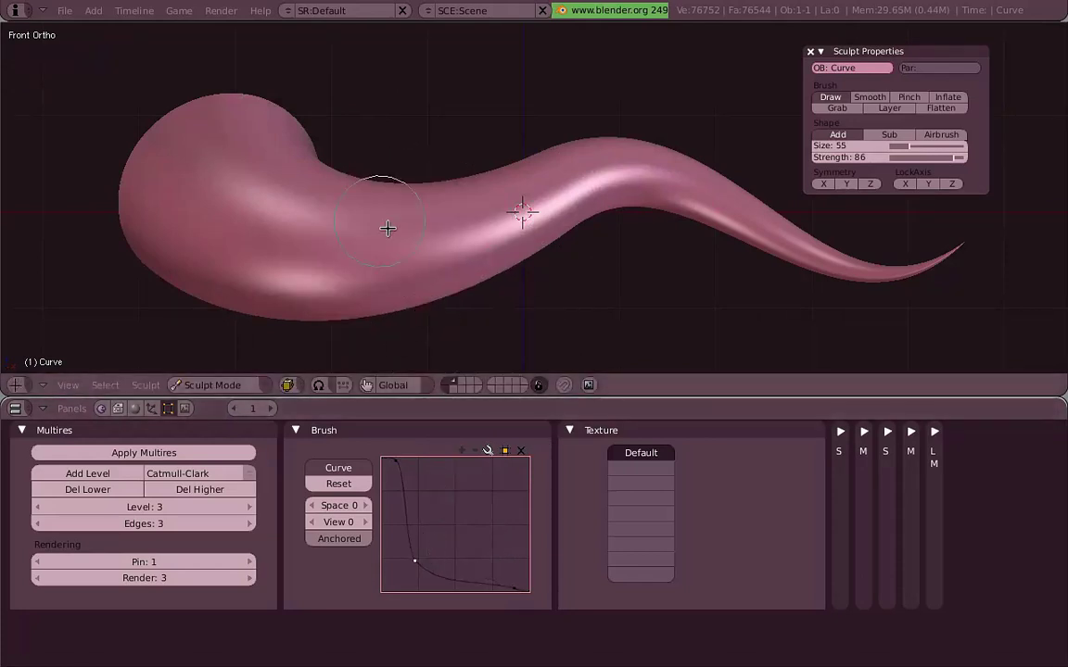
pyautogui.rightClick(459, 255)
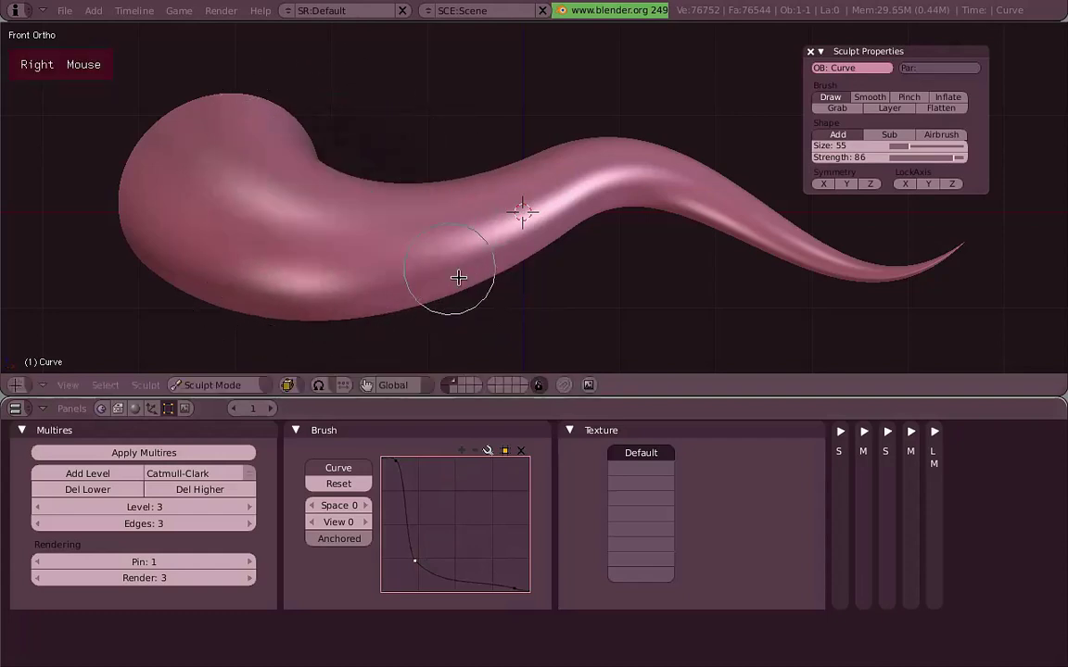
pyautogui.moveTo(484, 594); pyautogui.dragTo(489, 469)
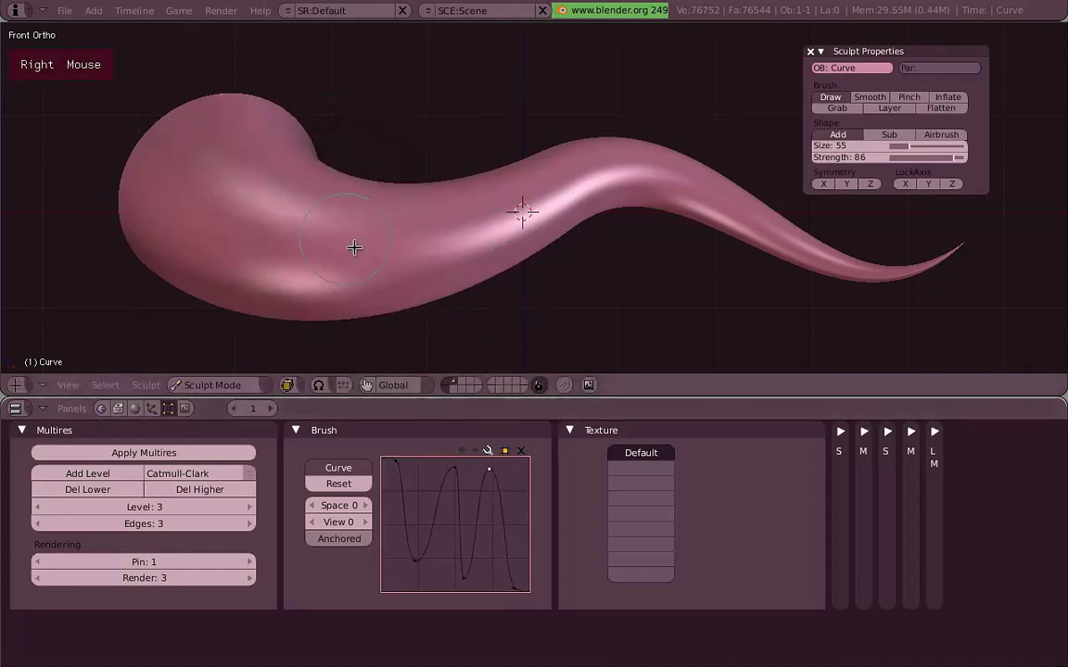
pyautogui.press('f')
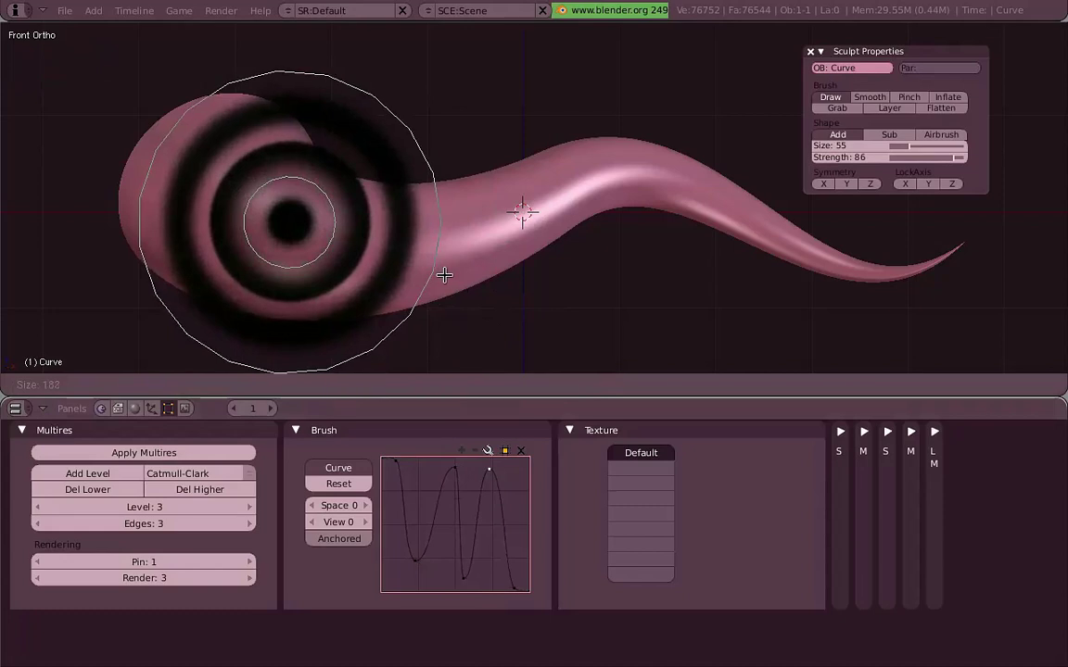
pyautogui.rightClick(274, 226)
# - Sculpt swirled dents along the body, inspect them from side and front, then undo them
pyautogui.moveTo(275, 226); pyautogui.dragTo(350, 270)
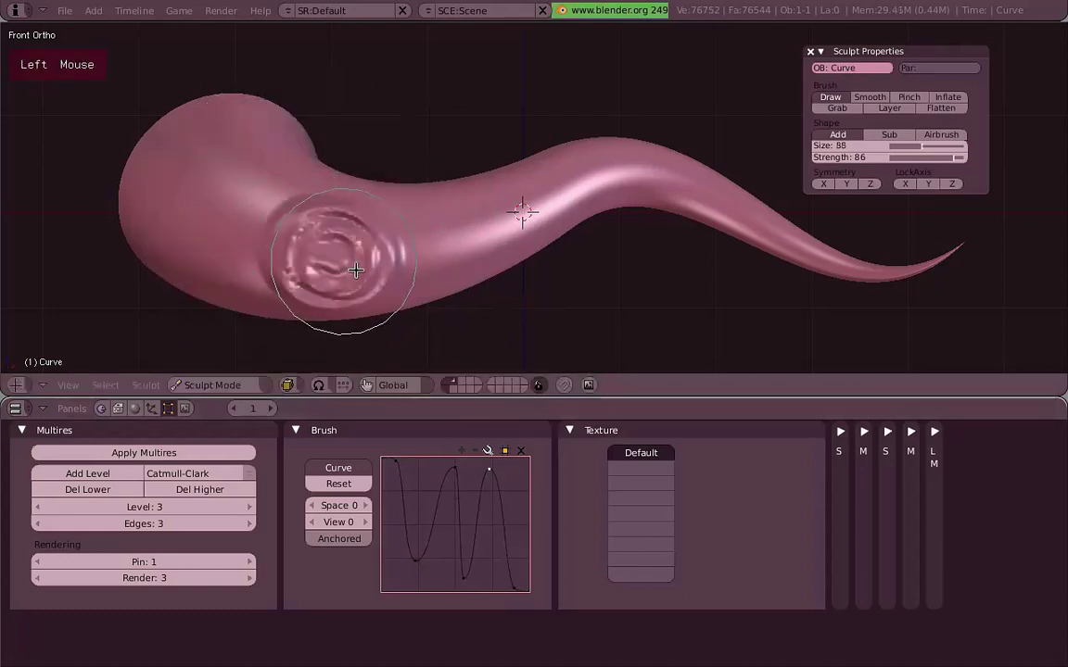
pyautogui.click(452, 238)
pyautogui.click(529, 209)
pyautogui.moveTo(533, 204)
pyautogui.mouseDown(button='middle')
pyautogui.moveTo(395, 135)
pyautogui.moveTo(358, 195)
pyautogui.moveTo(489, 303)
pyautogui.mouseUp(button='middle')
pyautogui.press('KP_3')
pyautogui.press('KP_1')
pyautogui.hotkey('ctrl', 'z')
pyautogui.hotkey('ctrl', 'z')
pyautogui.hotkey('ctrl', 'z')
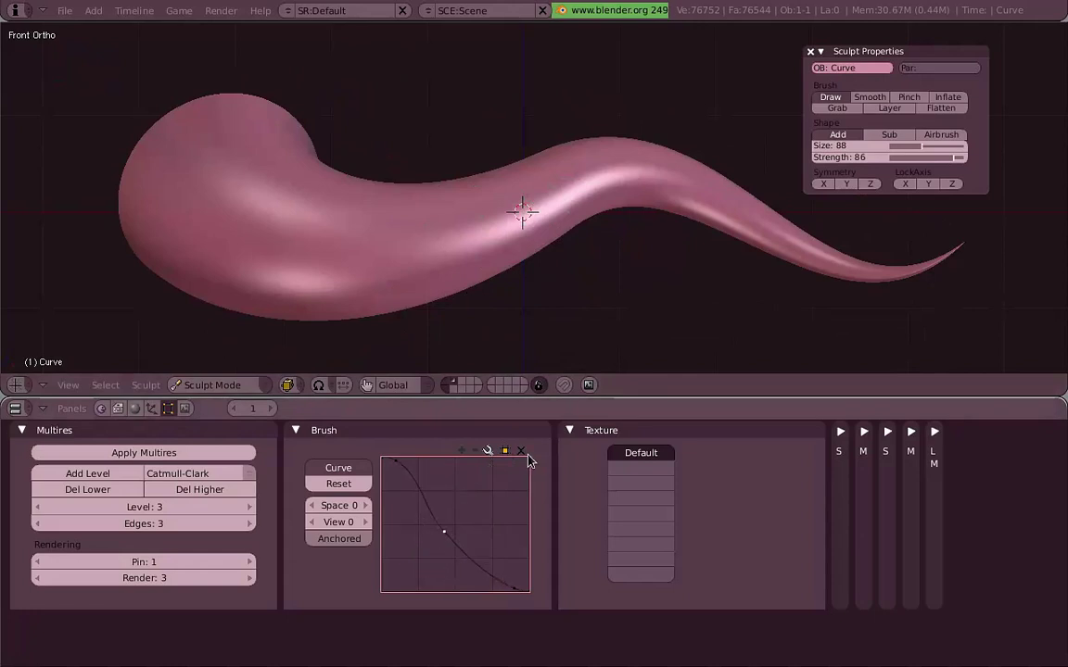
# - Dab the body and resize the brush from 48, settling on size 28
pyautogui.click(341, 255)
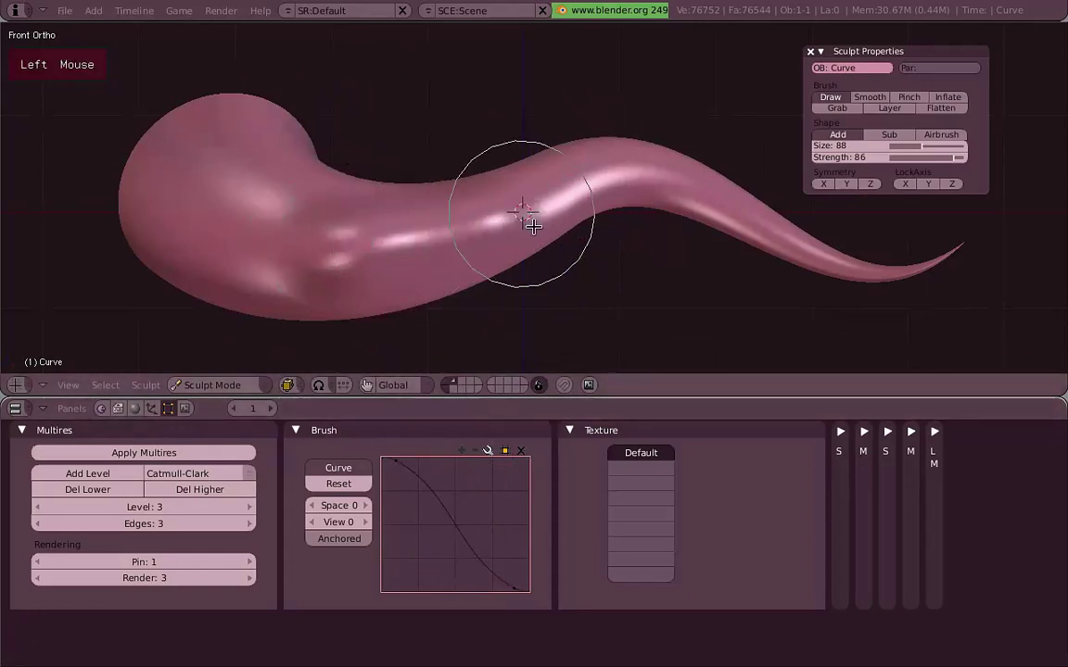
pyautogui.hotkey('ctrl', 'f')
pyautogui.press('f')
pyautogui.click(372, 268)
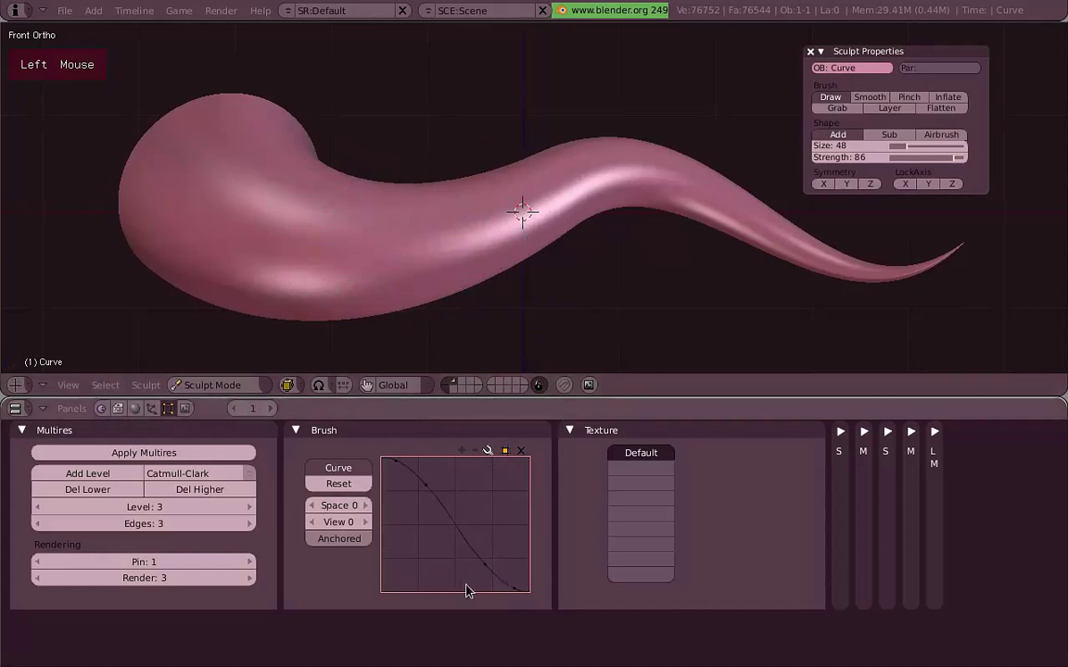
pyautogui.press('f')
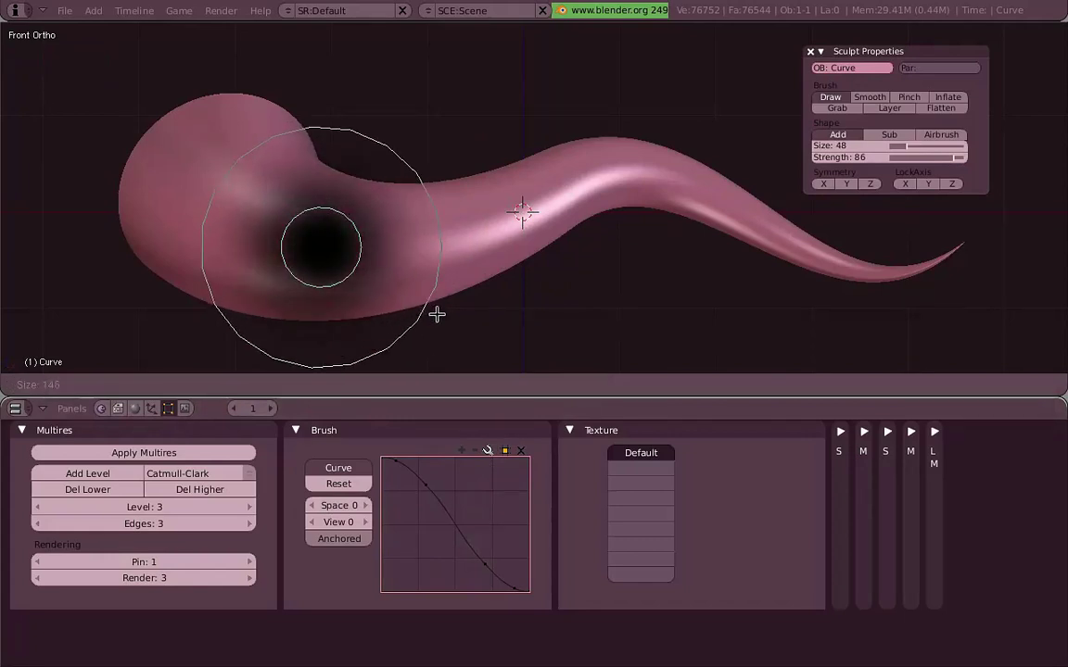
pyautogui.rightClick(293, 231)
pyautogui.press('f')
pyautogui.click(278, 230)
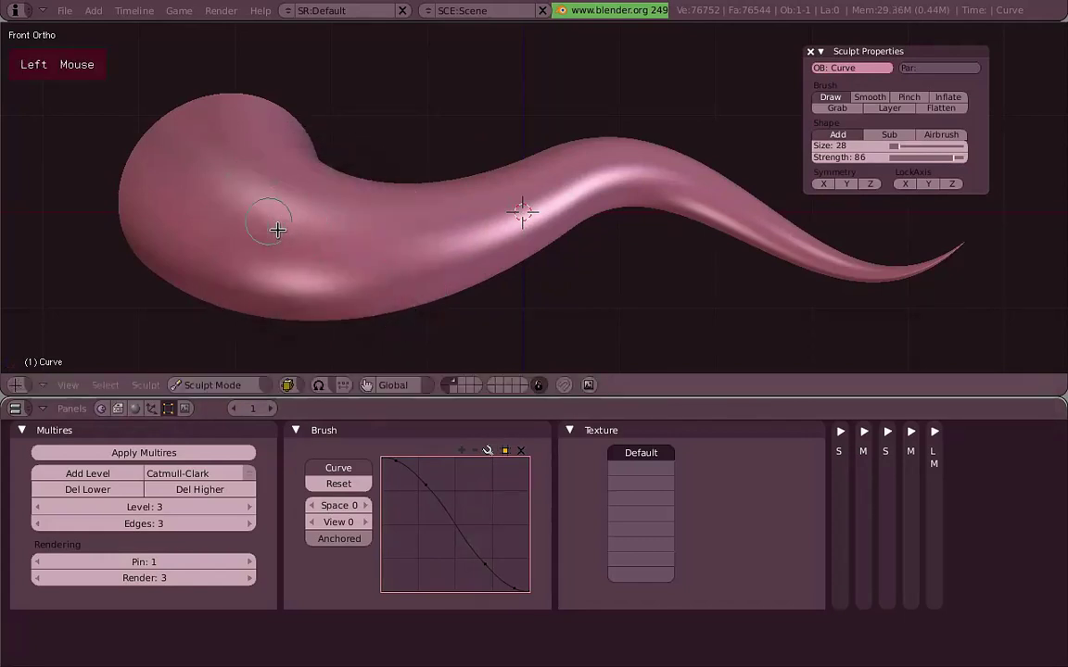
# - Sculpt a raised swirl and extended ridges across the head, orbiting around it
pyautogui.moveTo(233, 188)
pyautogui.mouseDown()
pyautogui.moveTo(218, 241)
pyautogui.moveTo(283, 228)
pyautogui.mouseUp()
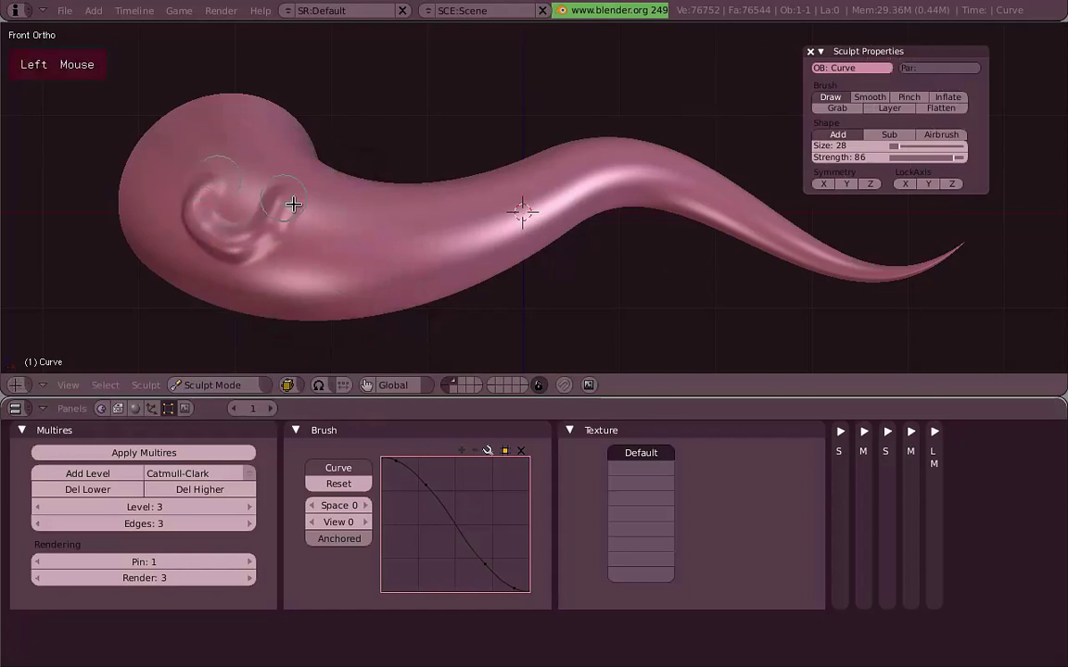
pyautogui.moveTo(385, 252)
pyautogui.mouseDown(button='middle')
pyautogui.moveTo(289, 298)
pyautogui.moveTo(434, 243)
pyautogui.moveTo(454, 258)
pyautogui.moveTo(481, 253)
pyautogui.mouseUp(button='middle')
pyautogui.scroll(3, 389, 231)
pyautogui.moveTo(388, 231)
pyautogui.mouseDown(button='middle')
pyautogui.moveTo(334, 253)
pyautogui.moveTo(385, 227)
pyautogui.mouseUp(button='middle')
pyautogui.moveTo(385, 227)
pyautogui.mouseDown()
pyautogui.moveTo(461, 299)
pyautogui.moveTo(487, 219)
pyautogui.mouseUp()
pyautogui.moveTo(555, 260); pyautogui.dragTo(567, 241)
pyautogui.moveTo(568, 241)
pyautogui.mouseDown(button='middle')
pyautogui.moveTo(393, 124)
pyautogui.moveTo(591, 150)
pyautogui.moveTo(470, 229)
pyautogui.moveTo(557, 193)
pyautogui.mouseUp(button='middle')
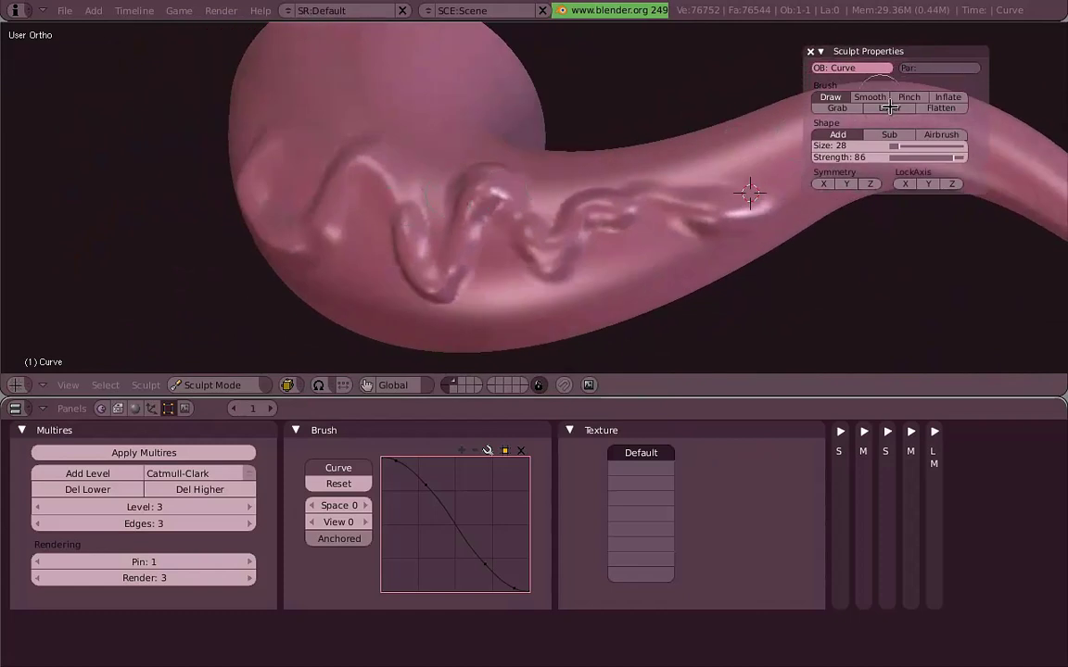
# - Soften the ridges with the Smooth brush, enlarged to size 122 with adjusted strength
pyautogui.click(869, 97)
pyautogui.moveTo(338, 255); pyautogui.dragTo(425, 213)
pyautogui.moveTo(490, 180)
pyautogui.mouseDown()
pyautogui.moveTo(425, 278)
pyautogui.moveTo(322, 198)
pyautogui.moveTo(377, 260)
pyautogui.mouseUp()
pyautogui.press('f')
pyautogui.click(465, 241)
pyautogui.hotkey('shift', 'f')
pyautogui.click(476, 248)
pyautogui.moveTo(477, 248)
pyautogui.mouseDown()
pyautogui.moveTo(666, 231)
pyautogui.moveTo(663, 218)
pyautogui.moveTo(495, 219)
pyautogui.moveTo(299, 237)
pyautogui.moveTo(317, 138)
pyautogui.mouseUp()
pyautogui.moveTo(624, 218)
pyautogui.keyDown('ctrl'); pyautogui.mouseDown()
pyautogui.moveTo(418, 283)
pyautogui.moveTo(504, 270)
pyautogui.moveTo(505, 251)
pyautogui.moveTo(546, 222)
pyautogui.moveTo(615, 217)
pyautogui.mouseUp(); pyautogui.keyUp('ctrl')
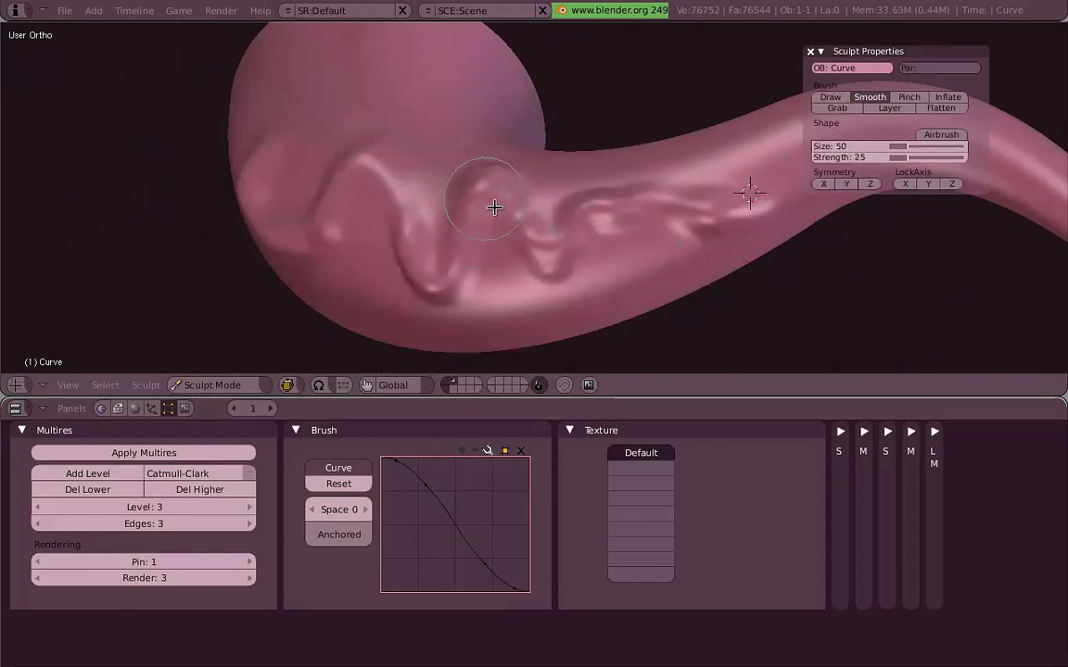
pyautogui.moveTo(494, 209); pyautogui.dragTo(529, 162, button='middle')
pyautogui.scroll(3, 497, 160)
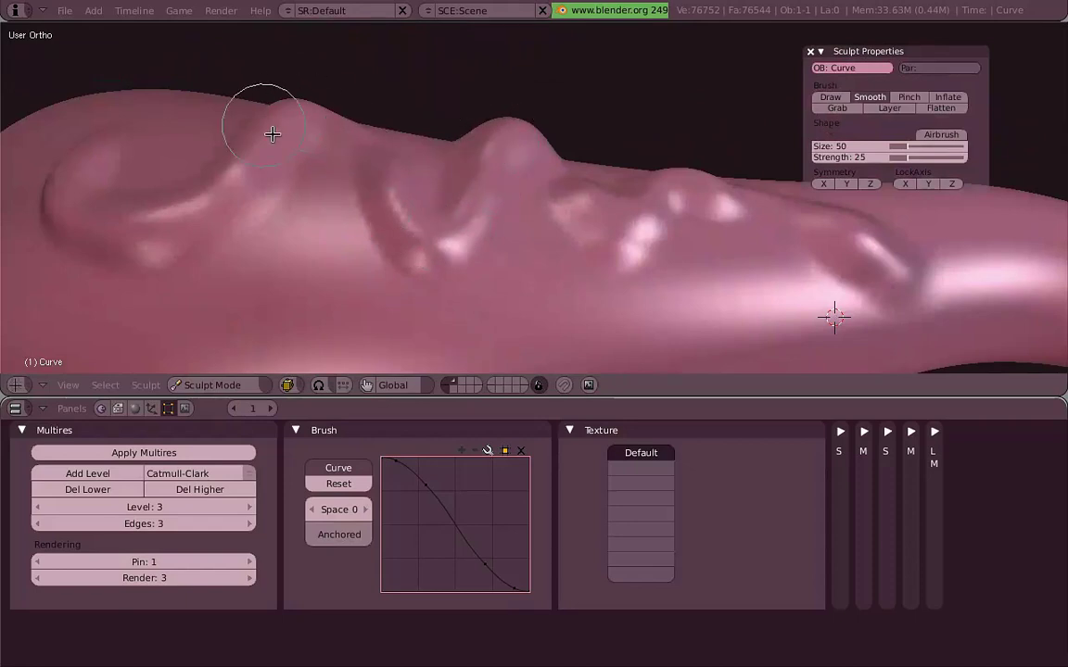
# - Pinch the creases along the tube with a size-112 Pinch brush
pyautogui.press('p')
pyautogui.press('f')
pyautogui.click(529, 196)
pyautogui.moveTo(529, 195)
pyautogui.mouseDown(button='middle')
pyautogui.moveTo(470, 227)
pyautogui.moveTo(519, 171)
pyautogui.mouseUp(button='middle')
pyautogui.moveTo(519, 172)
pyautogui.mouseDown()
pyautogui.moveTo(496, 275)
pyautogui.moveTo(388, 272)
pyautogui.moveTo(267, 222)
pyautogui.moveTo(120, 314)
pyautogui.moveTo(79, 248)
pyautogui.moveTo(243, 276)
pyautogui.moveTo(110, 204)
pyautogui.mouseUp()
pyautogui.moveTo(287, 194)
pyautogui.mouseDown()
pyautogui.moveTo(380, 275)
pyautogui.moveTo(449, 315)
pyautogui.moveTo(506, 182)
pyautogui.moveTo(542, 179)
pyautogui.moveTo(500, 203)
pyautogui.moveTo(636, 284)
pyautogui.moveTo(674, 239)
pyautogui.moveTo(648, 244)
pyautogui.moveTo(791, 181)
pyautogui.moveTo(692, 204)
pyautogui.moveTo(915, 147)
pyautogui.moveTo(670, 233)
pyautogui.moveTo(753, 208)
pyautogui.mouseUp()
pyautogui.moveTo(752, 207)
pyautogui.mouseDown(button='middle')
pyautogui.moveTo(373, 162)
pyautogui.moveTo(501, 203)
pyautogui.moveTo(560, 167)
pyautogui.moveTo(552, 264)
pyautogui.moveTo(527, 149)
pyautogui.mouseUp(button='middle')
pyautogui.click(527, 149)
pyautogui.moveTo(528, 149); pyautogui.dragTo(424, 193)
pyautogui.moveTo(425, 193)
pyautogui.mouseDown(button='middle')
pyautogui.moveTo(529, 103)
pyautogui.moveTo(420, 162)
pyautogui.moveTo(590, 217)
pyautogui.moveTo(405, 255)
pyautogui.moveTo(562, 305)
pyautogui.moveTo(705, 238)
pyautogui.moveTo(465, 239)
pyautogui.mouseUp(button='middle')
# - Smooth the tube with a size-130 Smooth brush, then undo the recent strokes
pyautogui.press('s')
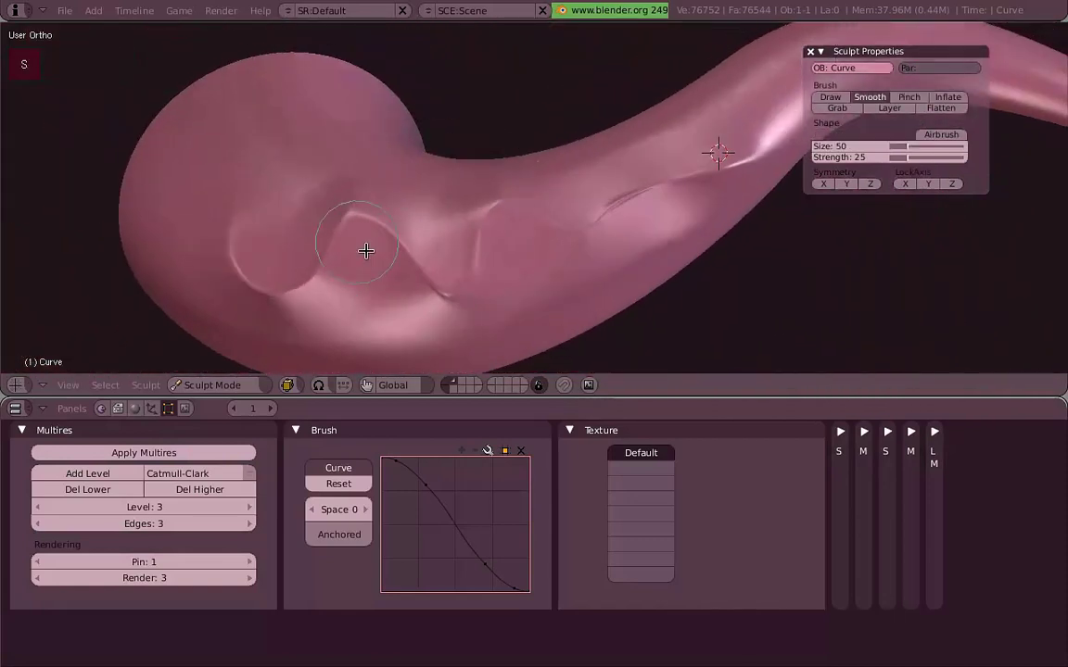
pyautogui.press('f')
pyautogui.click(303, 275)
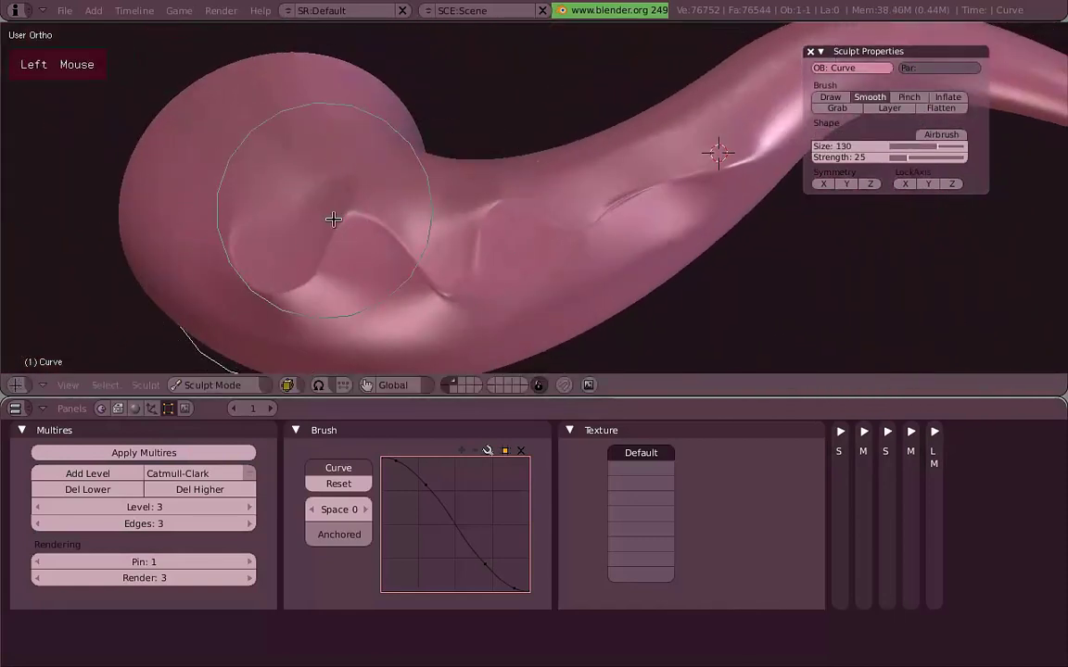
pyautogui.moveTo(665, 200); pyautogui.dragTo(769, 159)
pyautogui.moveTo(769, 159)
pyautogui.mouseDown(button='middle')
pyautogui.moveTo(387, 148)
pyautogui.moveTo(575, 193)
pyautogui.moveTo(486, 233)
pyautogui.moveTo(543, 236)
pyautogui.mouseUp(button='middle')
pyautogui.hotkey('ctrl', 'z')
pyautogui.hotkey('ctrl', 'z')
pyautogui.hotkey('ctrl', 'z')
pyautogui.hotkey('ctrl', 'z')
pyautogui.hotkey('ctrl', 'z')
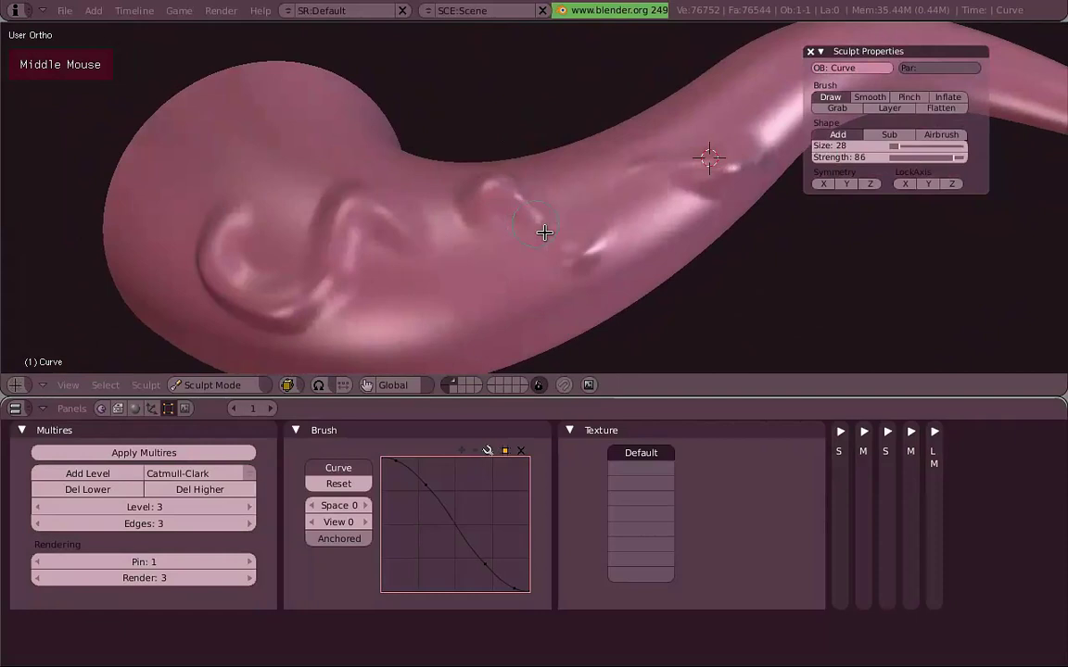
# - Draw two curved ridges on the head from the front view
pyautogui.press('KP_3')
pyautogui.press('KP_1')
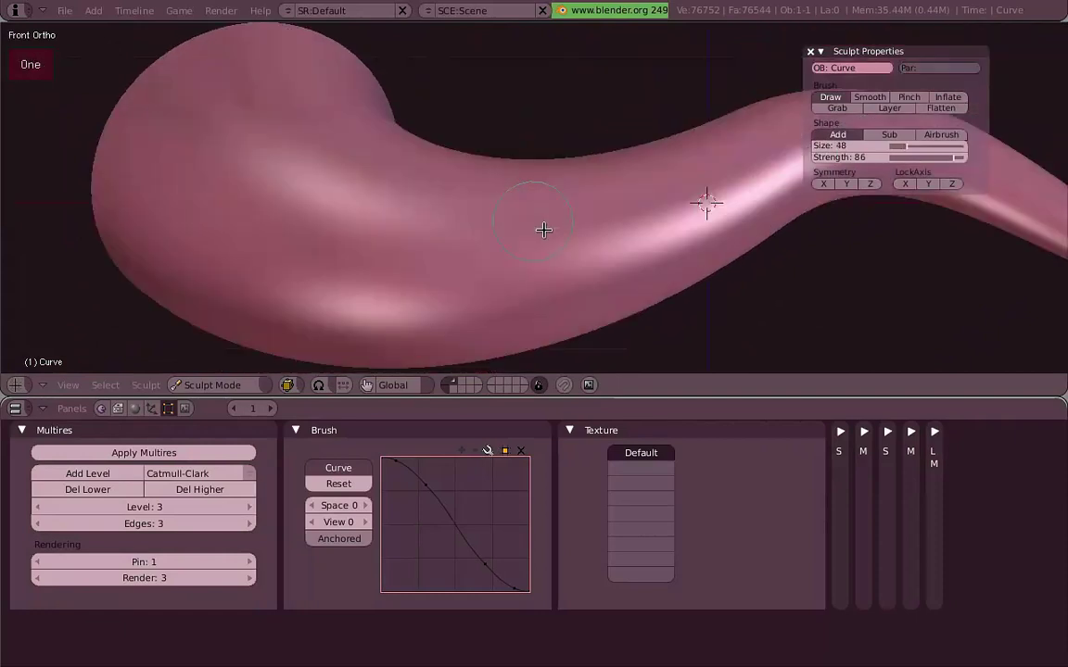
pyautogui.moveTo(324, 187)
pyautogui.mouseDown()
pyautogui.moveTo(303, 258)
pyautogui.moveTo(388, 214)
pyautogui.mouseUp()
pyautogui.moveTo(301, 129)
pyautogui.mouseDown()
pyautogui.moveTo(313, 170)
pyautogui.moveTo(364, 244)
pyautogui.mouseUp()
pyautogui.moveTo(365, 244); pyautogui.dragTo(565, 250, button='middle')
# - Inflate the ridges into an ear-shaped bulge with a size-127 Inflate brush
pyautogui.click(947, 97)
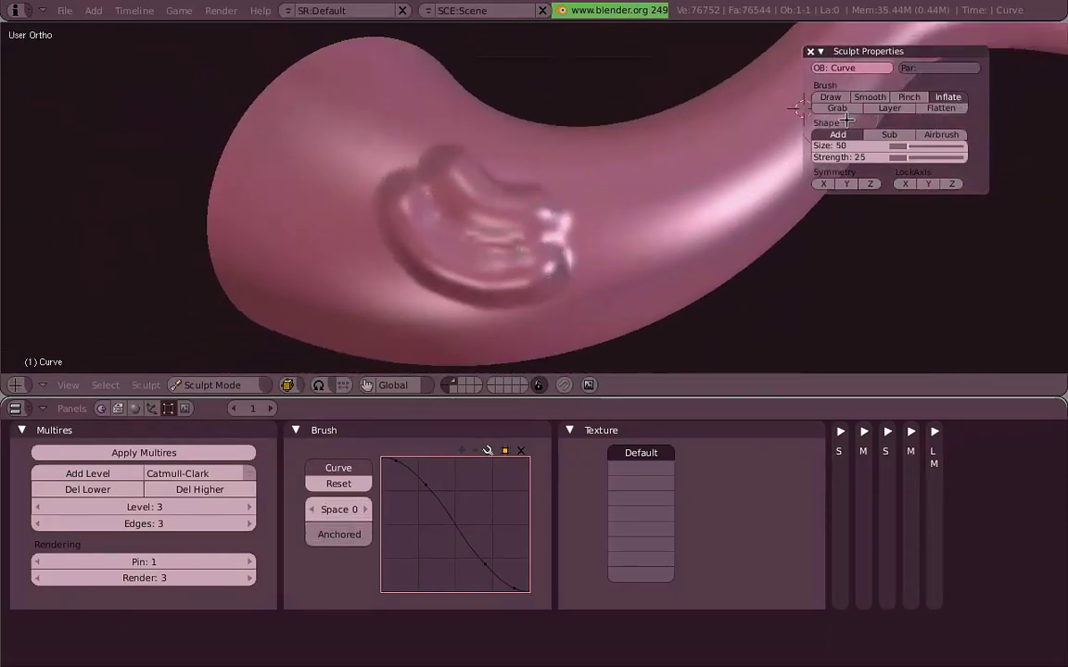
pyautogui.press('f')
pyautogui.click(536, 264)
pyautogui.moveTo(437, 221); pyautogui.dragTo(584, 293)
pyautogui.moveTo(584, 293)
pyautogui.mouseDown(button='middle')
pyautogui.moveTo(333, 148)
pyautogui.moveTo(463, 146)
pyautogui.moveTo(525, 274)
pyautogui.moveTo(437, 165)
pyautogui.mouseUp(button='middle')
# - Smooth the ear bulge with the Smooth brush at size 90
pyautogui.press('s')
pyautogui.click(437, 164)
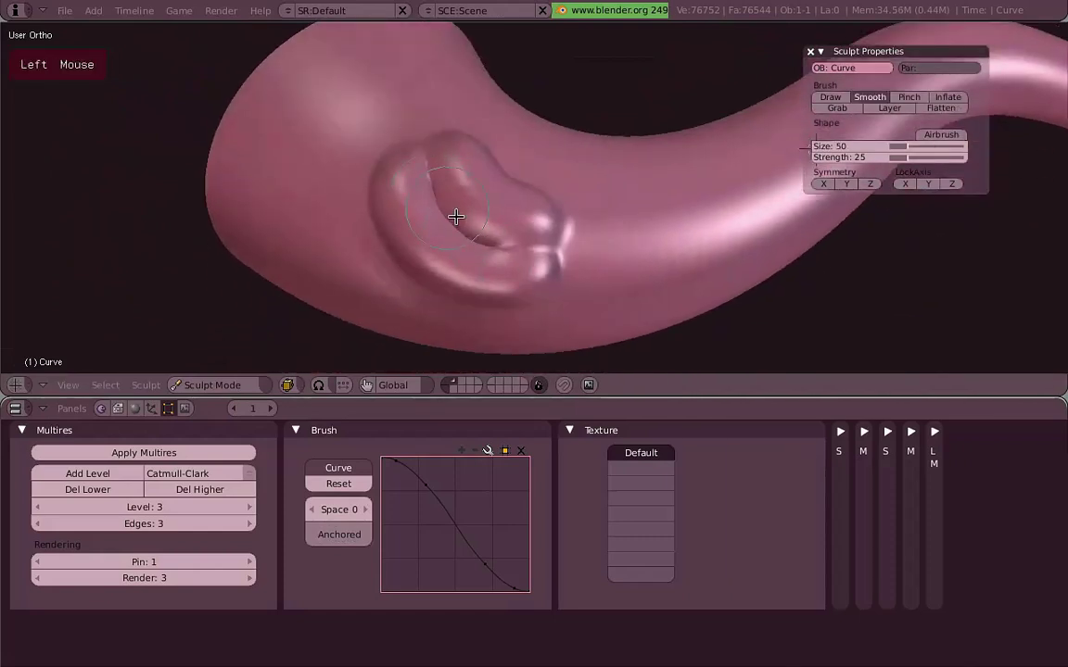
pyautogui.press('f')
pyautogui.click(523, 261)
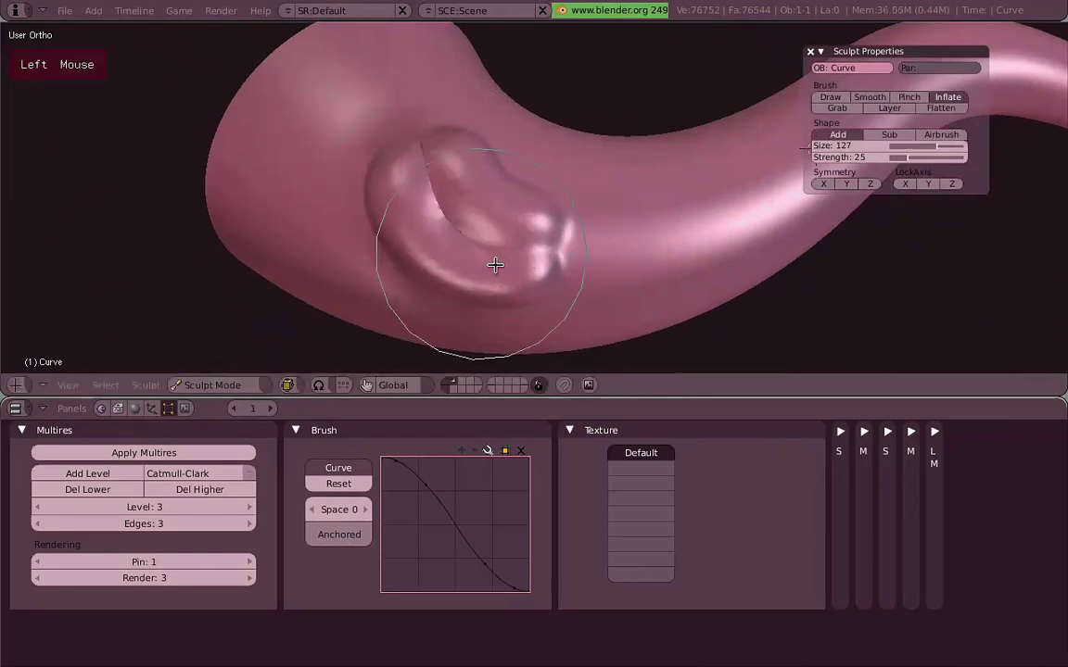
pyautogui.moveTo(557, 271); pyautogui.dragTo(593, 83, button='middle')
pyautogui.scroll(3, 511, 188)
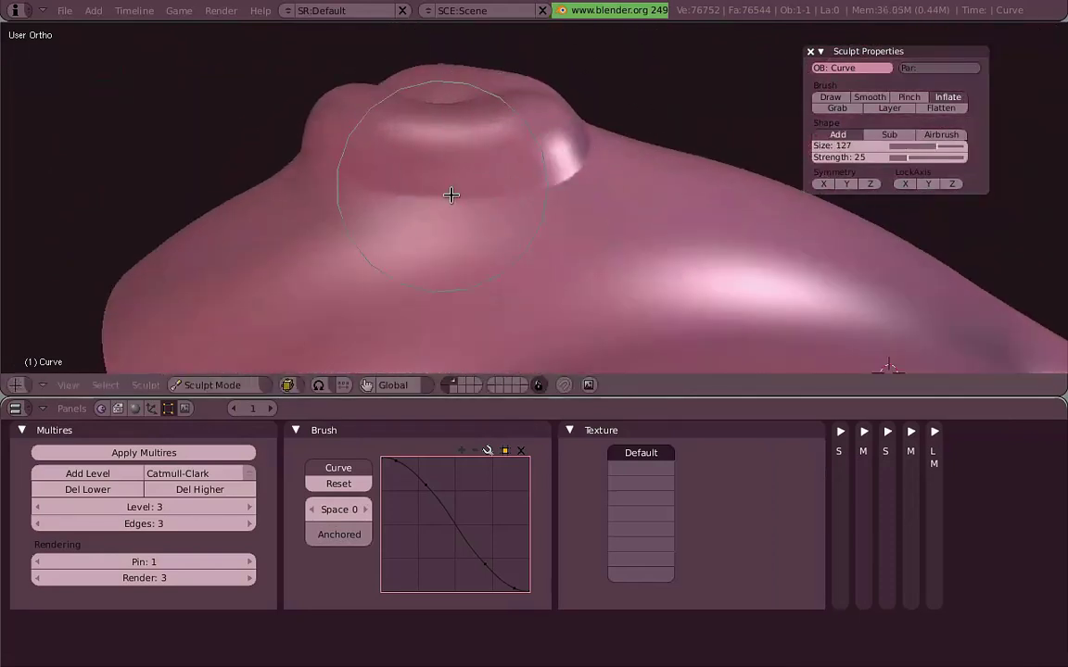
pyautogui.moveTo(411, 198)
pyautogui.mouseDown(button='middle')
pyautogui.moveTo(494, 270)
pyautogui.moveTo(464, 197)
pyautogui.moveTo(527, 191)
pyautogui.moveTo(603, 250)
pyautogui.moveTo(615, 271)
pyautogui.moveTo(562, 329)
pyautogui.moveTo(559, 296)
pyautogui.moveTo(758, 219)
pyautogui.moveTo(563, 162)
pyautogui.moveTo(589, 301)
pyautogui.mouseUp(button='middle')
# - Set the Smooth brush to size 76, then revert the head to its plain shape
pyautogui.press('s')
pyautogui.press('f')
pyautogui.click(554, 315)
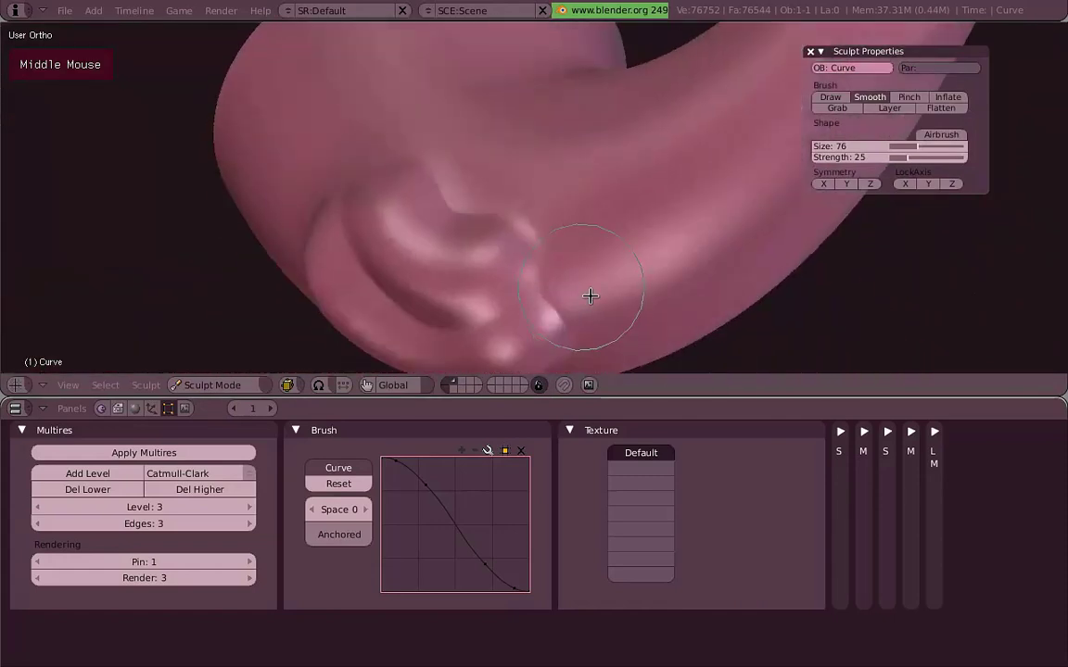
pyautogui.press('3')
pyautogui.press('1')
pyautogui.scroll(-2, 746, 258)
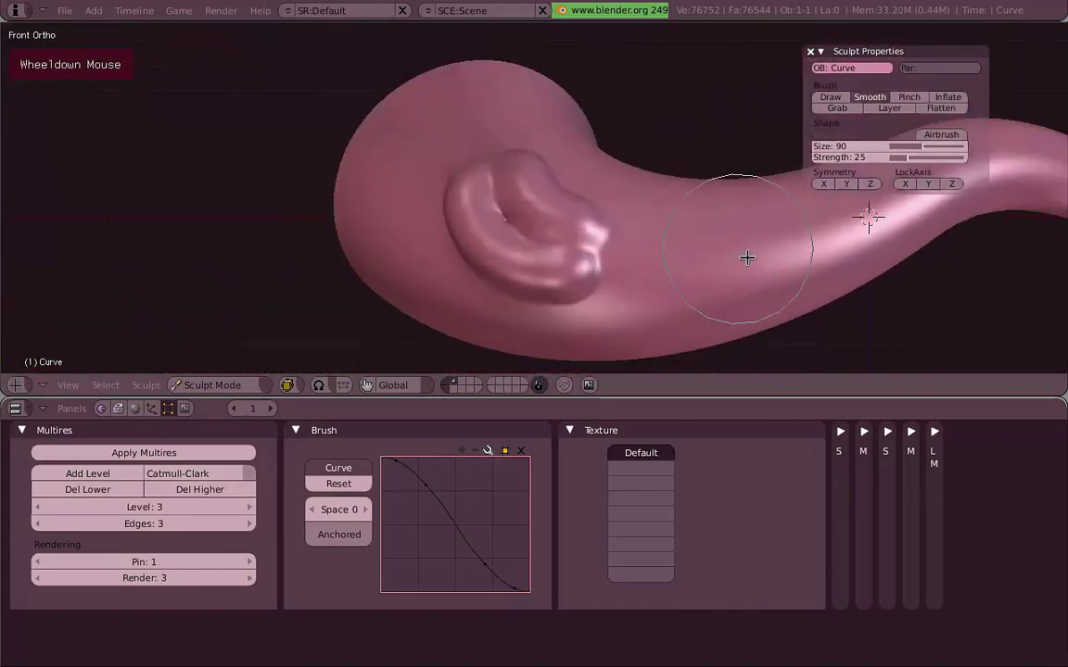
pyautogui.press('i')
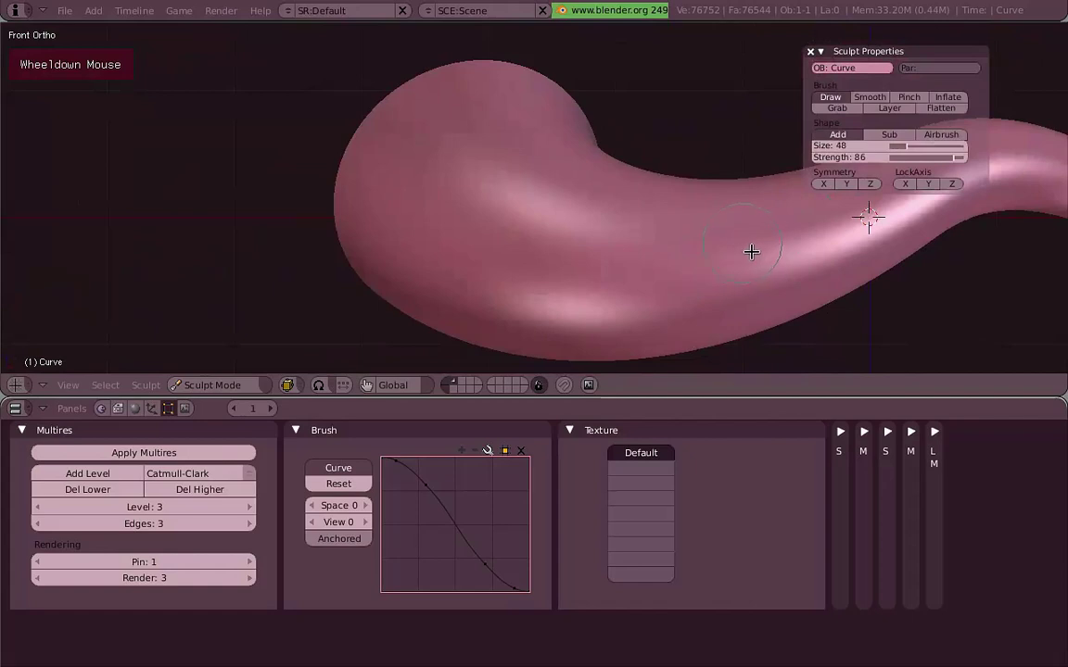
pyautogui.keyDown('shift'); pyautogui.moveTo(748, 254); pyautogui.dragTo(559, 237, button='middle'); pyautogui.keyUp('shift')
# - Use the Grab brush at size 155 to pull the tail tip up in front view
pyautogui.click(860, 109)
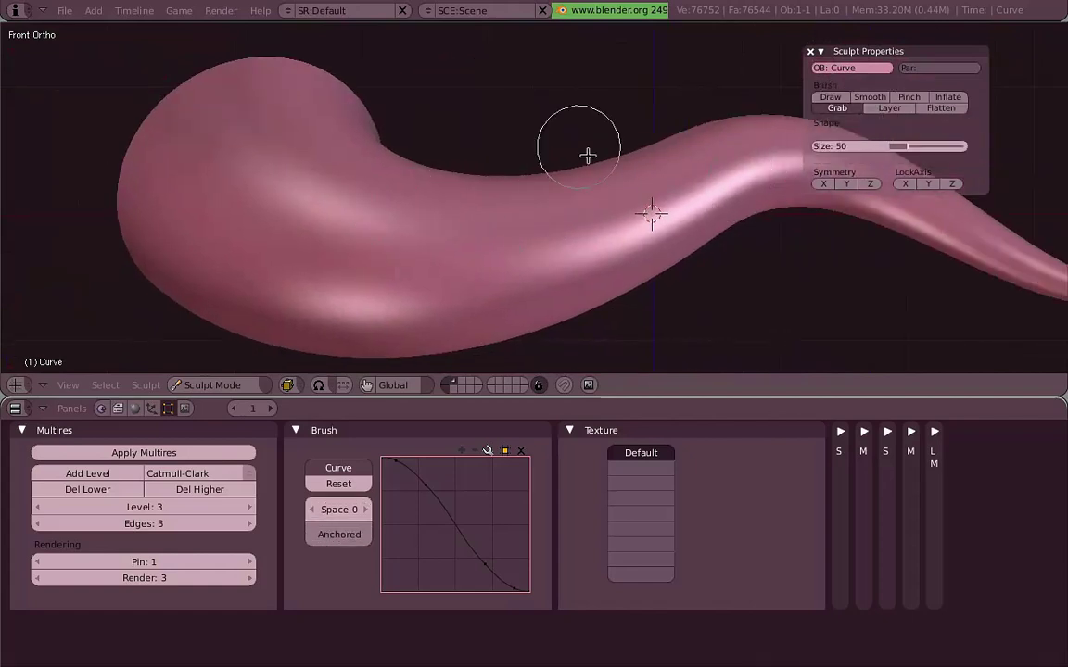
pyautogui.press('f')
pyautogui.click(412, 205)
pyautogui.moveTo(412, 205)
pyautogui.keyDown('shift'); pyautogui.mouseDown(button='middle')
pyautogui.moveTo(258, 147)
pyautogui.moveTo(343, 182)
pyautogui.mouseUp(button='middle'); pyautogui.keyUp('shift')
pyautogui.moveTo(631, 214)
pyautogui.mouseDown()
pyautogui.moveTo(650, 235)
pyautogui.moveTo(634, 141)
pyautogui.moveTo(636, 177)
pyautogui.mouseUp()
pyautogui.moveTo(636, 176)
pyautogui.mouseDown(button='middle')
pyautogui.moveTo(496, 229)
pyautogui.moveTo(538, 327)
pyautogui.moveTo(628, 240)
pyautogui.mouseUp(button='middle')
# - Nudge the tail tip from the top view and undo an accidental body pull
pyautogui.press('KP_7')
pyautogui.moveTo(686, 209)
pyautogui.mouseDown()
pyautogui.moveTo(644, 177)
pyautogui.moveTo(658, 178)
pyautogui.moveTo(668, 160)
pyautogui.moveTo(638, 147)
pyautogui.mouseUp()
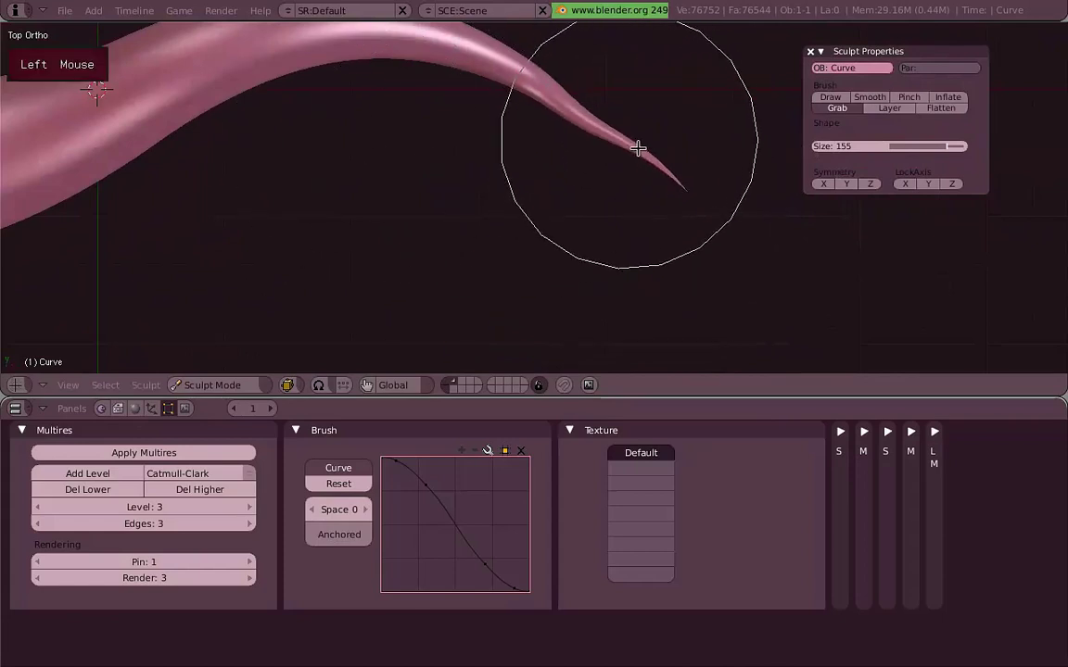
pyautogui.keyDown('shift'); pyautogui.moveTo(638, 147); pyautogui.dragTo(734, 267, button='middle'); pyautogui.keyUp('shift')
pyautogui.moveTo(400, 195)
pyautogui.mouseDown()
pyautogui.moveTo(415, 201)
pyautogui.moveTo(352, 53)
pyautogui.mouseUp()
pyautogui.hotkey('ctrl', 'z')
# - Back in front view, nudge the head and undo a mid-body pull
pyautogui.press('KP_1')
pyautogui.scroll(-3, 536, 185)
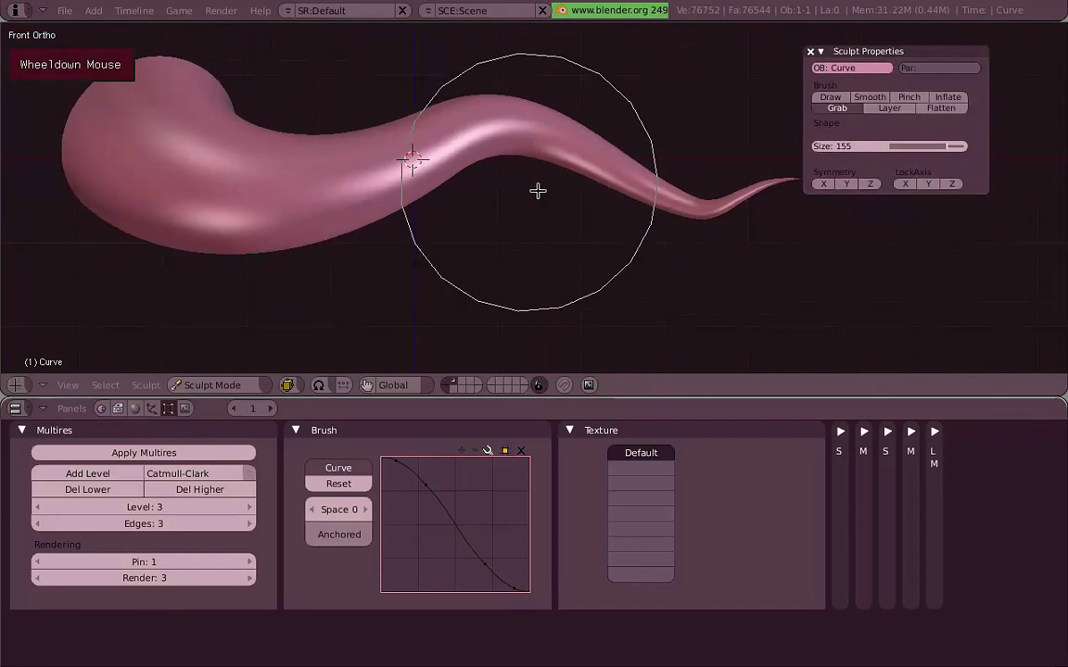
pyautogui.keyDown('shift'); pyautogui.moveTo(205, 202); pyautogui.dragTo(217, 231, button='middle'); pyautogui.keyUp('shift')
pyautogui.moveTo(216, 231); pyautogui.dragTo(185, 231)
pyautogui.moveTo(536, 176)
pyautogui.mouseDown()
pyautogui.moveTo(542, 139)
pyautogui.moveTo(543, 243)
pyautogui.mouseUp()
pyautogui.hotkey('ctrl', 'z')
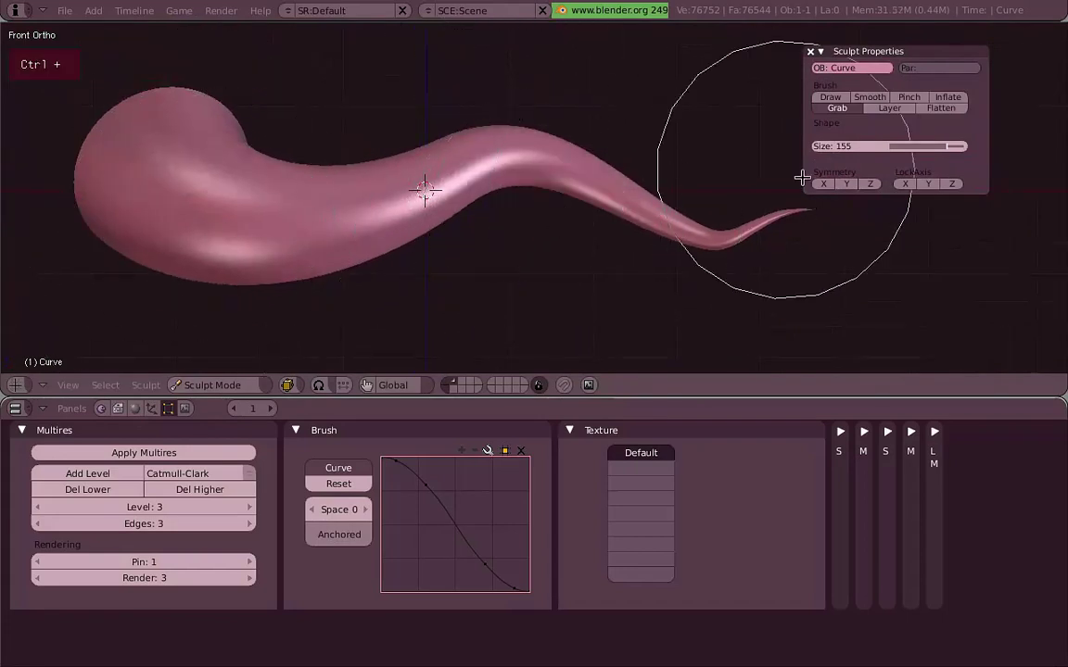
pyautogui.click(888, 109)
# - Start a Layer stroke on the body and raise brush strength to 60
pyautogui.scroll(2, 399, 213)
pyautogui.click(320, 236)
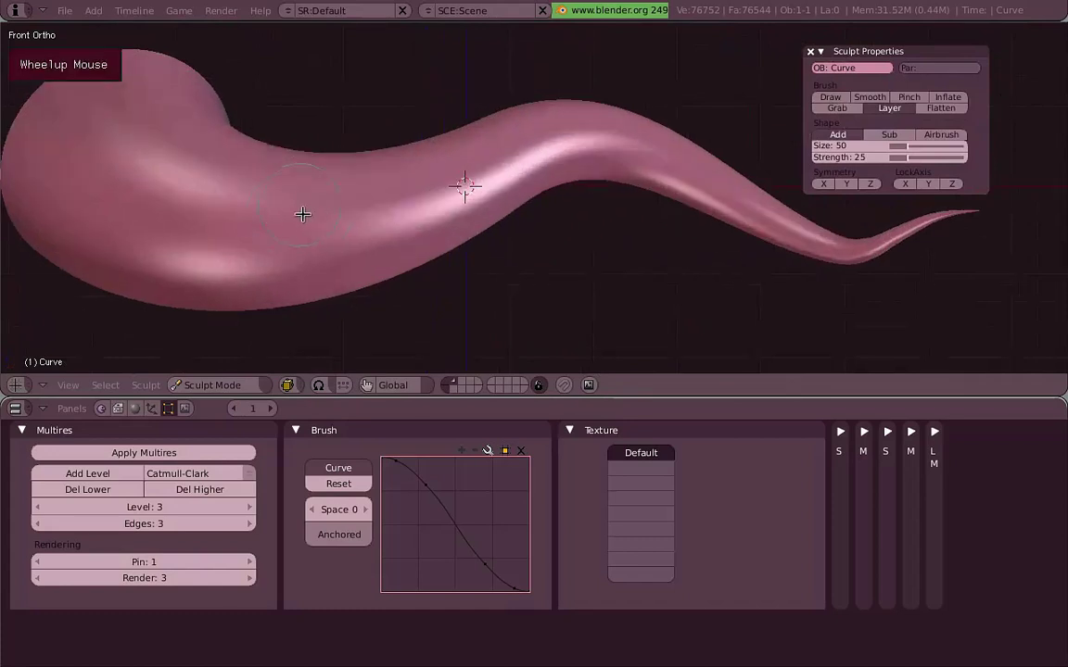
pyautogui.moveTo(375, 212); pyautogui.dragTo(524, 153, button='middle')
pyautogui.scroll(3, 376, 136)
pyautogui.moveTo(376, 137); pyautogui.dragTo(522, 219, button='middle')
pyautogui.hotkey('shift', 'f')
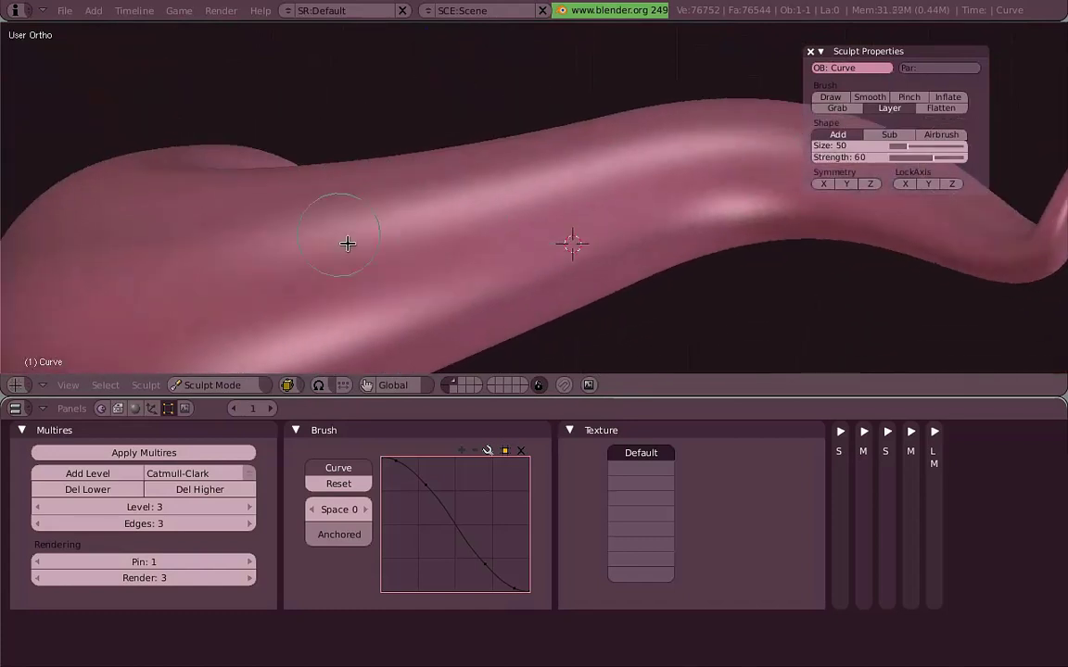
# - Raise layered bumps along the curve, then undo them
pyautogui.moveTo(649, 174)
pyautogui.mouseDown(button='middle')
pyautogui.moveTo(426, 112)
pyautogui.moveTo(572, 176)
pyautogui.moveTo(351, 296)
pyautogui.mouseUp(button='middle')
pyautogui.moveTo(383, 236)
pyautogui.mouseDown()
pyautogui.moveTo(512, 197)
pyautogui.moveTo(409, 243)
pyautogui.moveTo(487, 270)
pyautogui.moveTo(648, 197)
pyautogui.moveTo(576, 211)
pyautogui.moveTo(643, 169)
pyautogui.moveTo(473, 257)
pyautogui.mouseUp()
pyautogui.moveTo(472, 257); pyautogui.dragTo(615, 300, button='middle')
pyautogui.hotkey('ctrl', 'z')
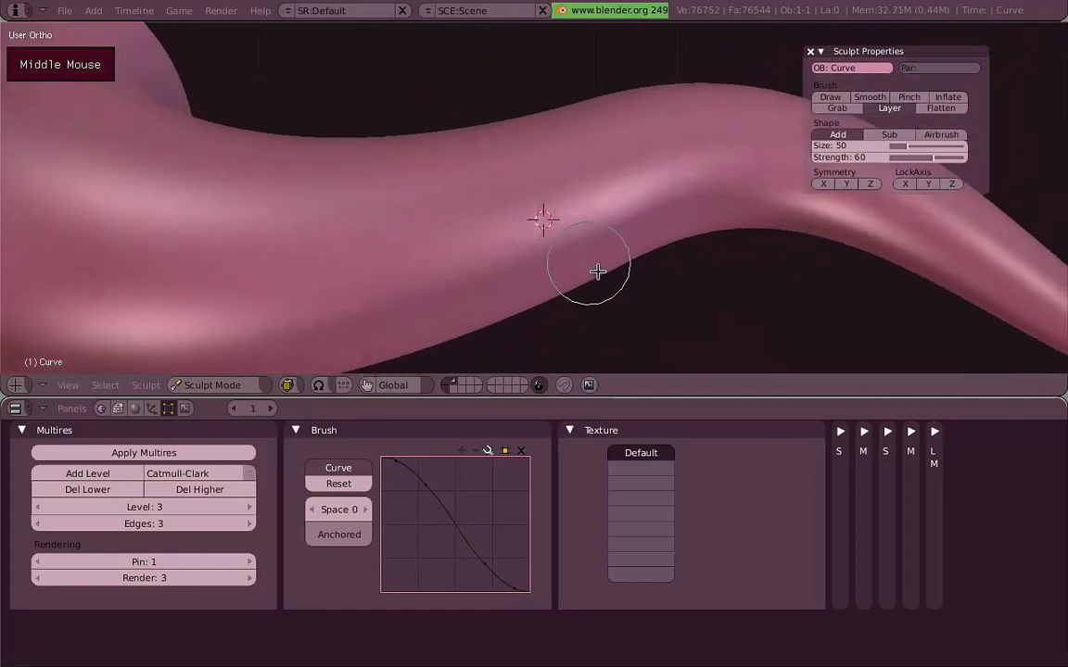
# - In front view, sweep a Layer stroke from mid-body to the bulb
pyautogui.press('KP_1')
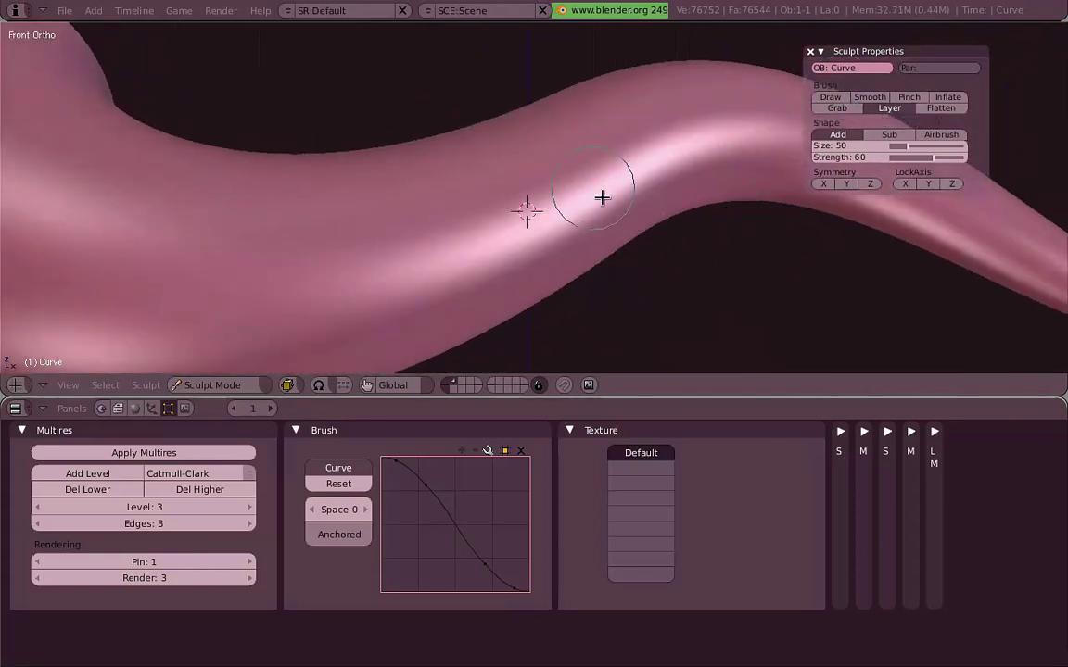
pyautogui.scroll(-2, 625, 187)
pyautogui.click(348, 222)
pyautogui.moveTo(617, 204); pyautogui.dragTo(365, 274)
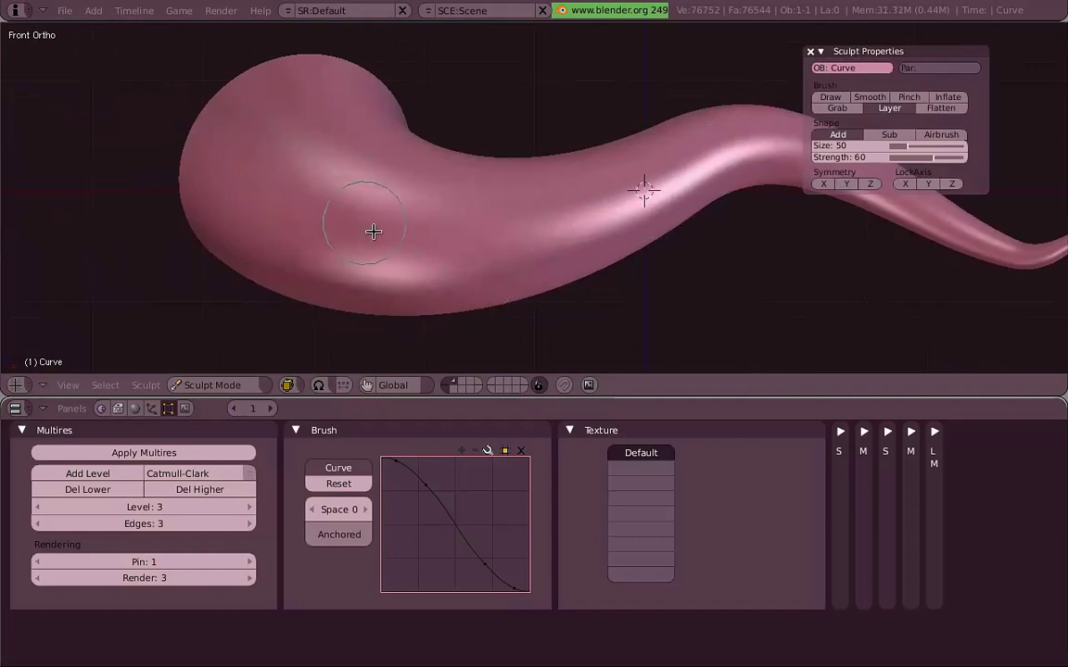
pyautogui.click(956, 110)
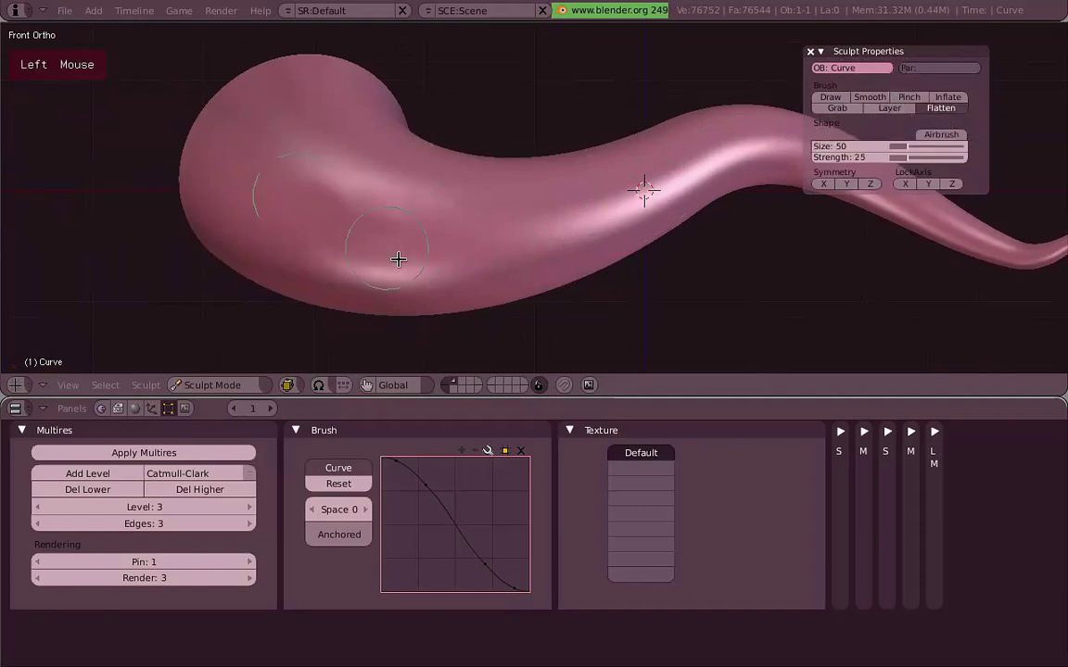
# - Try Draw strokes at brush size 74 on the model and undo the dents
pyautogui.click(830, 97)
pyautogui.press('f')
pyautogui.click(419, 200)
pyautogui.moveTo(329, 209)
pyautogui.mouseDown()
pyautogui.moveTo(397, 232)
pyautogui.moveTo(526, 239)
pyautogui.moveTo(584, 229)
pyautogui.mouseUp()
pyautogui.hotkey('ctrl', 'z')
# - Shrink the Draw brush to 34 and carve a groove along the head
pyautogui.press('f')
pyautogui.click(382, 212)
pyautogui.moveTo(512, 238)
pyautogui.mouseDown()
pyautogui.moveTo(608, 220)
pyautogui.moveTo(612, 177)
pyautogui.mouseUp()
pyautogui.moveTo(612, 178); pyautogui.dragTo(505, 207, button='middle')
# - Smooth out the groove with the Flatten brush
pyautogui.click(954, 111)
pyautogui.moveTo(408, 209); pyautogui.dragTo(632, 203)
pyautogui.moveTo(457, 240)
pyautogui.mouseDown(button='middle')
pyautogui.moveTo(507, 214)
pyautogui.moveTo(452, 171)
pyautogui.moveTo(429, 220)
pyautogui.mouseUp(button='middle')
pyautogui.moveTo(429, 220); pyautogui.dragTo(494, 229)
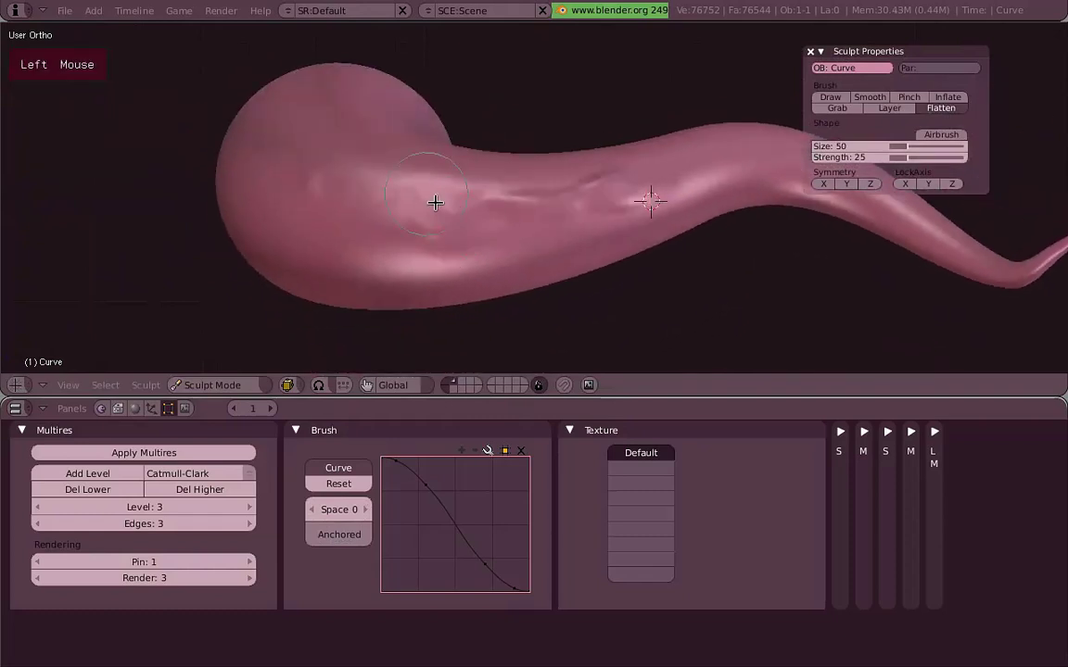
pyautogui.moveTo(450, 258); pyautogui.dragTo(765, 224, button='middle')
# - Maximize the 3D view, return to front view, and undo a trial Draw stroke
pyautogui.hotkey('ctrl', 'Up')
pyautogui.scroll(2, 751, 315)
pyautogui.moveTo(746, 329)
pyautogui.mouseDown(button='middle')
pyautogui.moveTo(636, 365)
pyautogui.moveTo(388, 310)
pyautogui.moveTo(405, 301)
pyautogui.mouseUp(button='middle')
pyautogui.press('KP_1')
pyautogui.press('d')
pyautogui.scroll(-3, 464, 295)
pyautogui.moveTo(577, 310); pyautogui.dragTo(353, 371)
pyautogui.hotkey('ctrl', 'z')
# - Restore the settings area beneath the maximized viewport
pyautogui.keyDown('shift'); pyautogui.moveTo(655, 317); pyautogui.dragTo(684, 268, button='middle'); pyautogui.keyUp('shift')
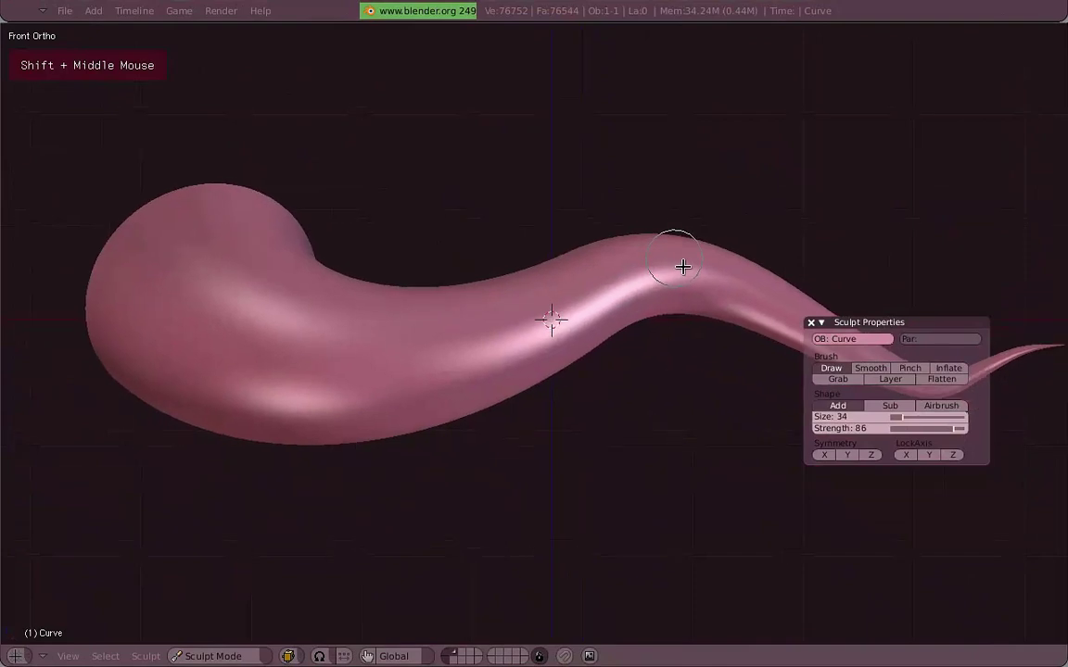
pyautogui.hotkey('ctrl', 'Up')
pyautogui.moveTo(726, 208)
pyautogui.keyDown('shift'); pyautogui.mouseDown(button='middle')
pyautogui.moveTo(698, 264)
pyautogui.moveTo(697, 238)
pyautogui.mouseUp(button='middle'); pyautogui.keyUp('shift')
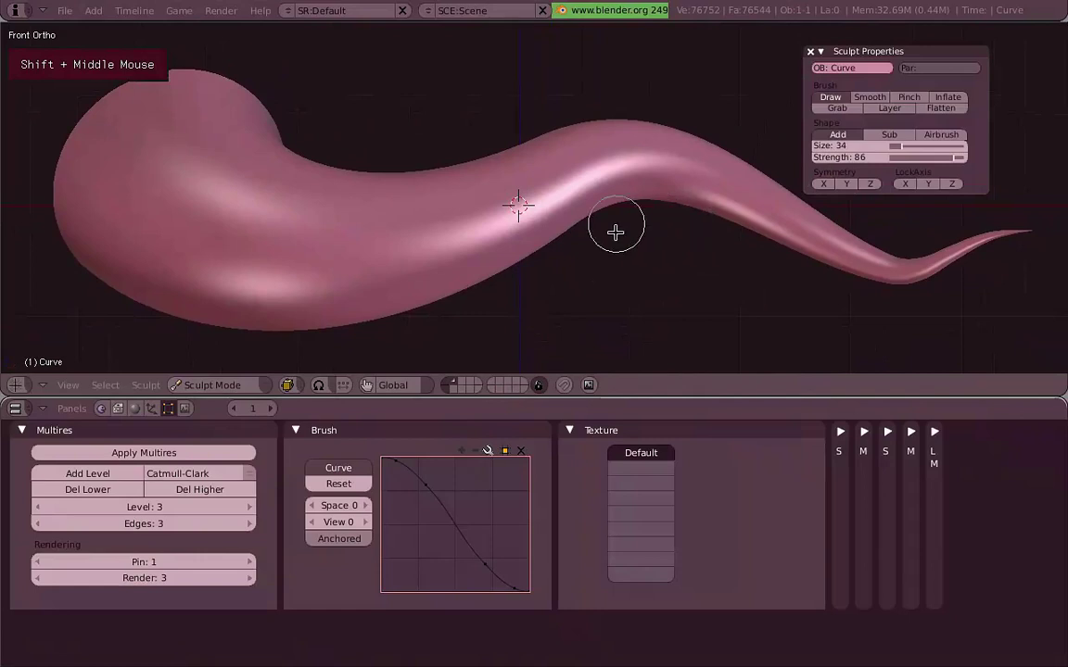
# - Enlarge the brush to 73 and test raised strokes across the head, then undo
pyautogui.press('f')
pyautogui.click(234, 203)
pyautogui.moveTo(171, 152)
pyautogui.mouseDown()
pyautogui.moveTo(185, 223)
pyautogui.moveTo(423, 231)
pyautogui.moveTo(548, 209)
pyautogui.mouseUp()
pyautogui.hotkey('ctrl', 'z')
# - Switch the brush to Sub and dig dents along the body and head
pyautogui.click(889, 134)
pyautogui.moveTo(142, 179)
pyautogui.mouseDown()
pyautogui.moveTo(214, 235)
pyautogui.moveTo(406, 244)
pyautogui.moveTo(567, 214)
pyautogui.moveTo(316, 251)
pyautogui.moveTo(143, 179)
pyautogui.moveTo(178, 205)
pyautogui.moveTo(97, 103)
pyautogui.moveTo(252, 226)
pyautogui.moveTo(496, 216)
pyautogui.moveTo(626, 182)
pyautogui.moveTo(690, 190)
pyautogui.moveTo(827, 246)
pyautogui.moveTo(587, 237)
pyautogui.mouseUp()
pyautogui.moveTo(587, 237); pyautogui.dragTo(326, 253, button='middle')
pyautogui.press('KP_1')
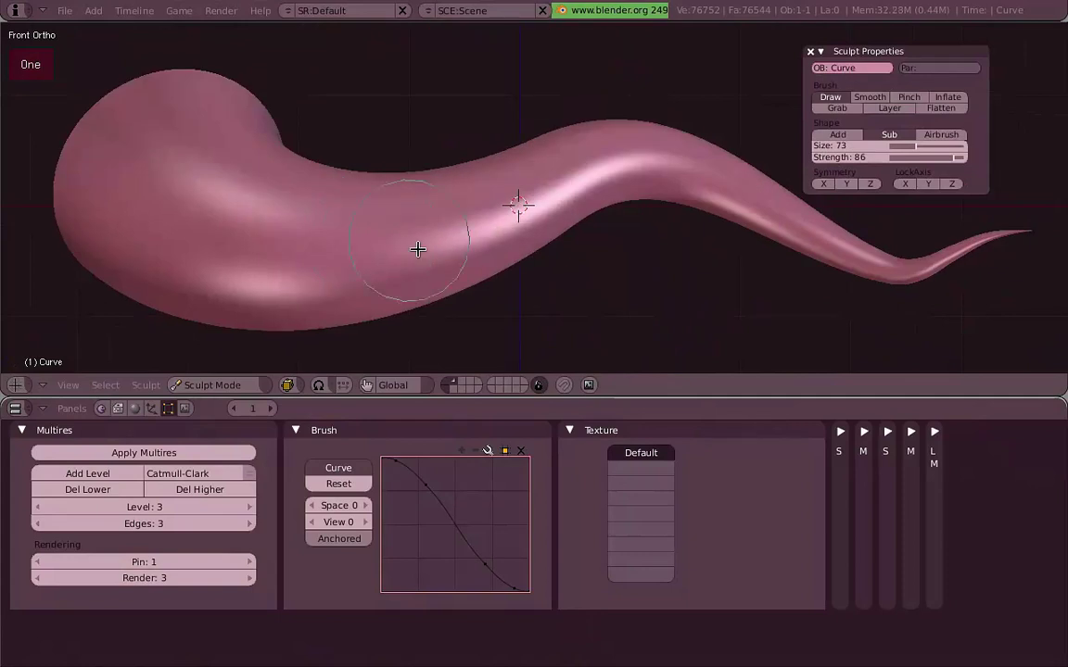
# - Enable Airbrush, grow a round bump on the head, then undo it
pyautogui.click(941, 136)
pyautogui.moveTo(241, 250); pyautogui.dragTo(241, 250)
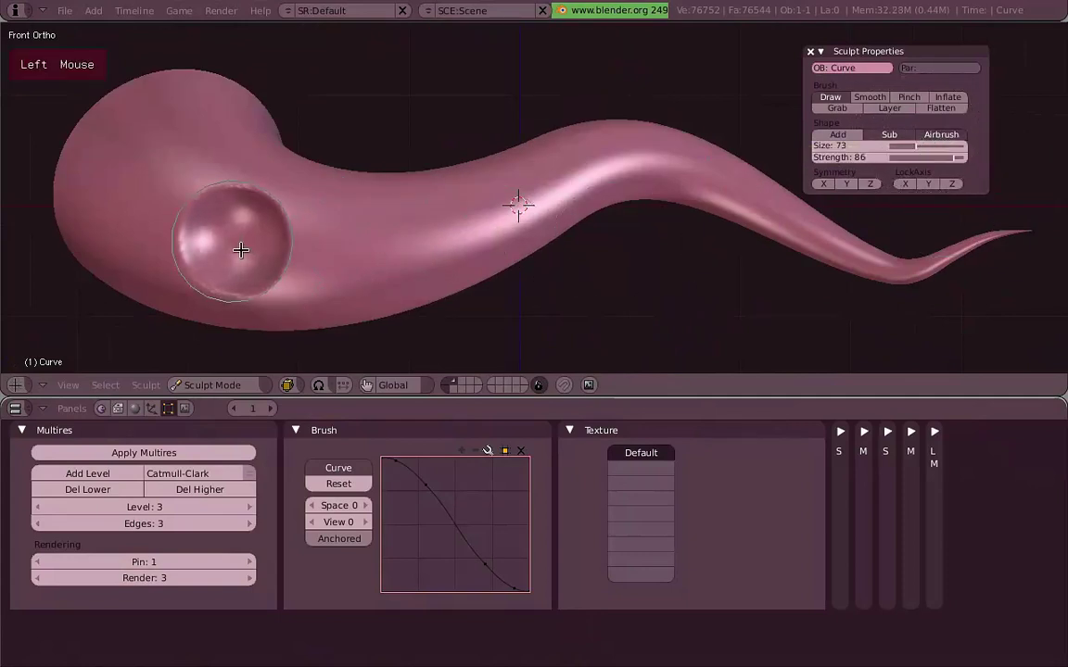
pyautogui.moveTo(401, 215)
pyautogui.mouseDown(button='middle')
pyautogui.moveTo(496, 246)
pyautogui.moveTo(512, 210)
pyautogui.mouseUp(button='middle')
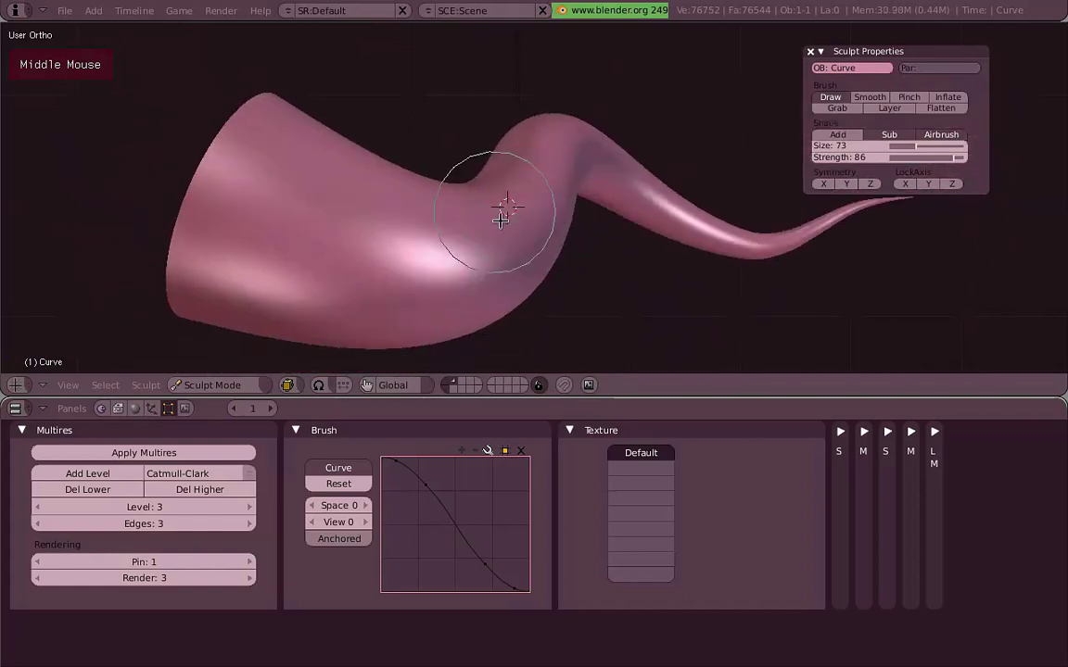
pyautogui.press('KP_1')
pyautogui.hotkey('ctrl', 'z')
# - Grow two airbrush bumps on the head and undo both
pyautogui.moveTo(279, 239); pyautogui.dragTo(279, 239)
pyautogui.moveTo(370, 243); pyautogui.dragTo(371, 243)
pyautogui.moveTo(471, 204); pyautogui.dragTo(466, 271, button='middle')
pyautogui.press('KP_1')
pyautogui.hotkey('ctrl', 'z')
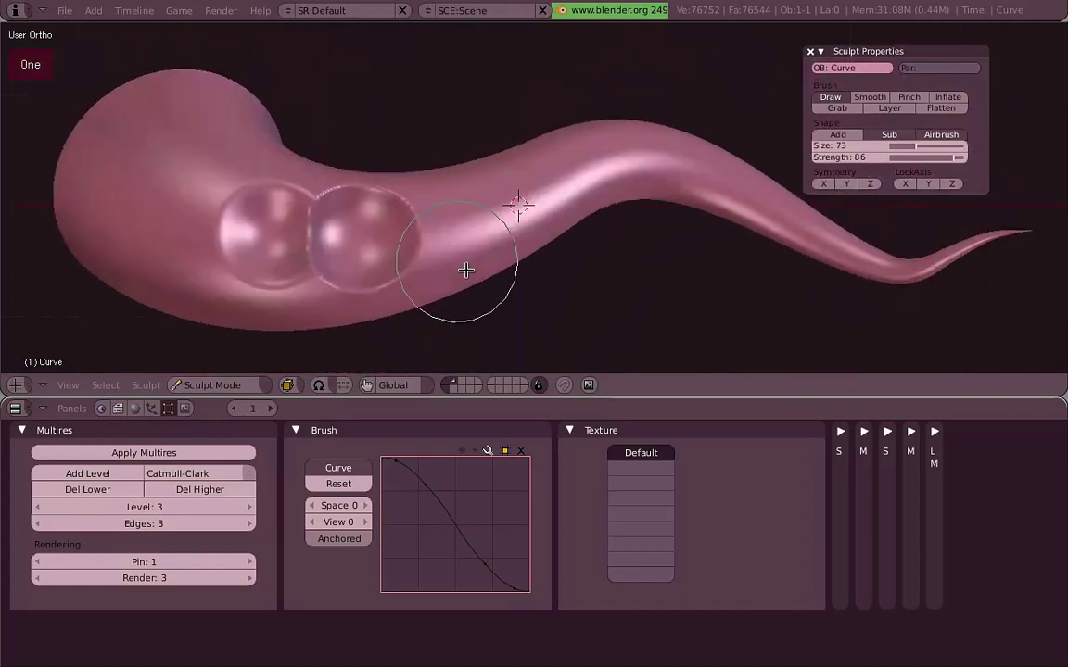
pyautogui.hotkey('ctrl', 'z')
# - Set the brush back to Add, undo the last change, and cycle through Smooth, Draw and Pinch
pyautogui.press('a')
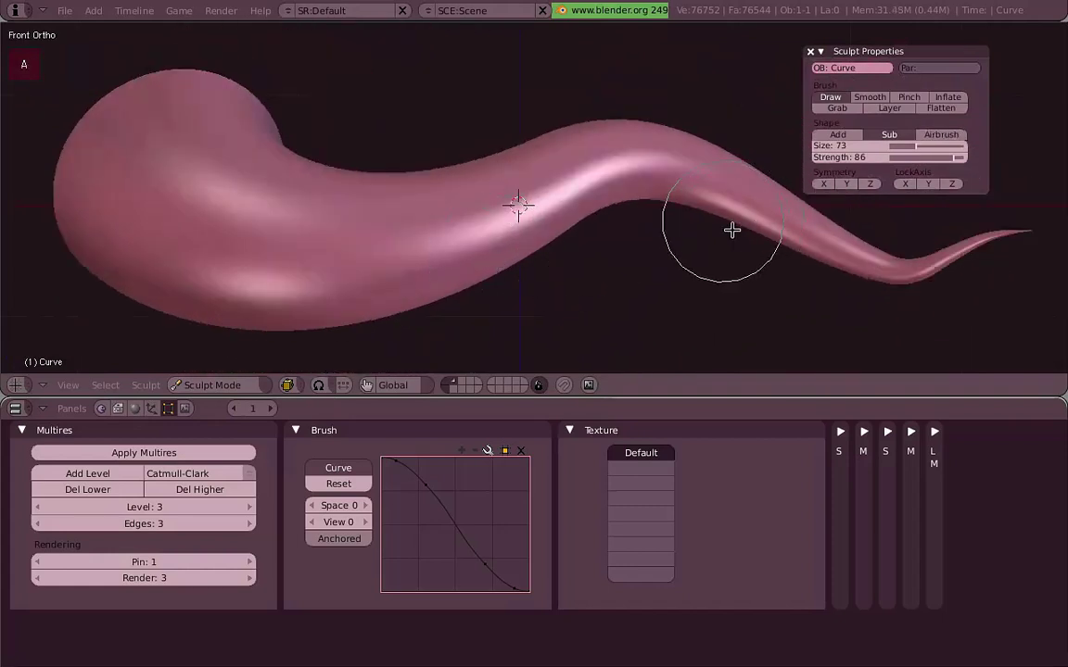
pyautogui.click(853, 137)
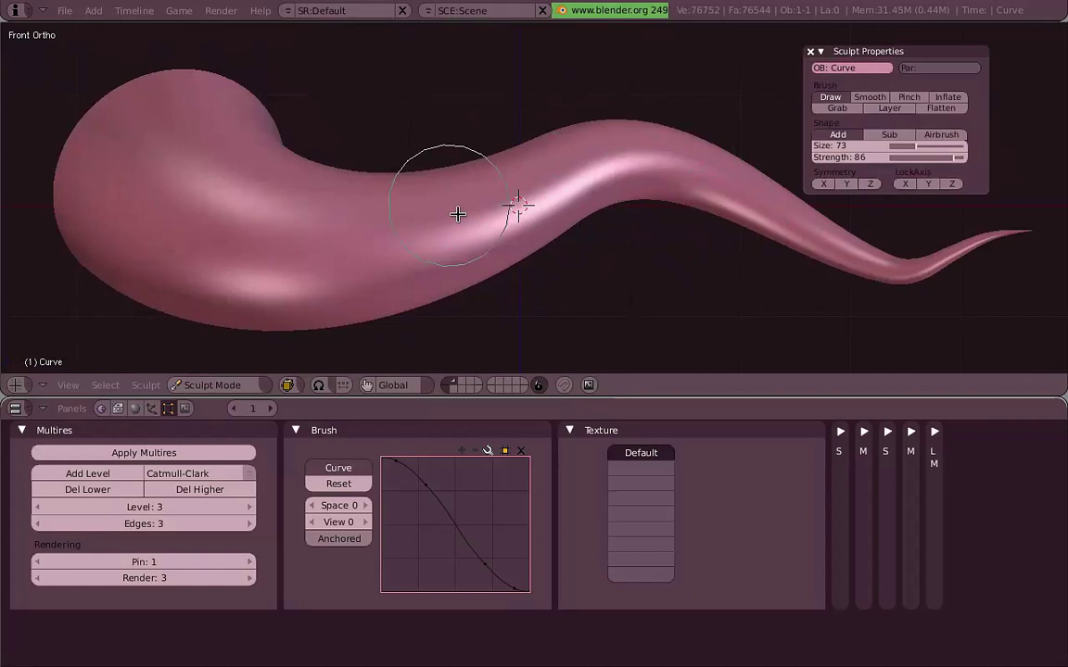
pyautogui.hotkey('ctrl', 'z')
pyautogui.hotkey('ctrl', 'z')
pyautogui.press('s')
pyautogui.press('d')
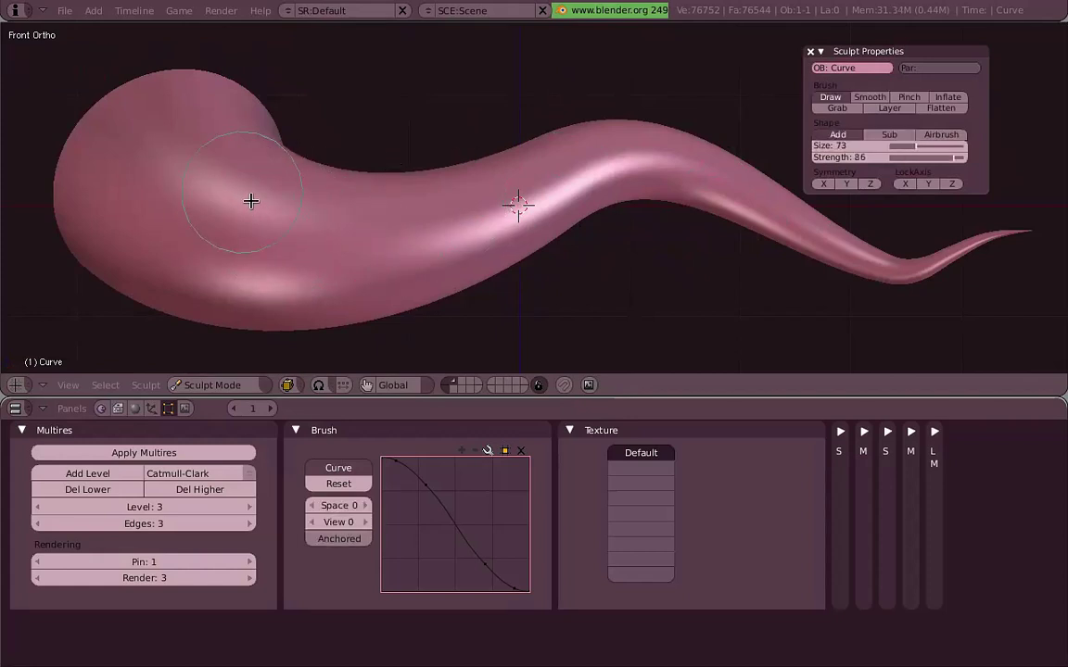
pyautogui.press('p')
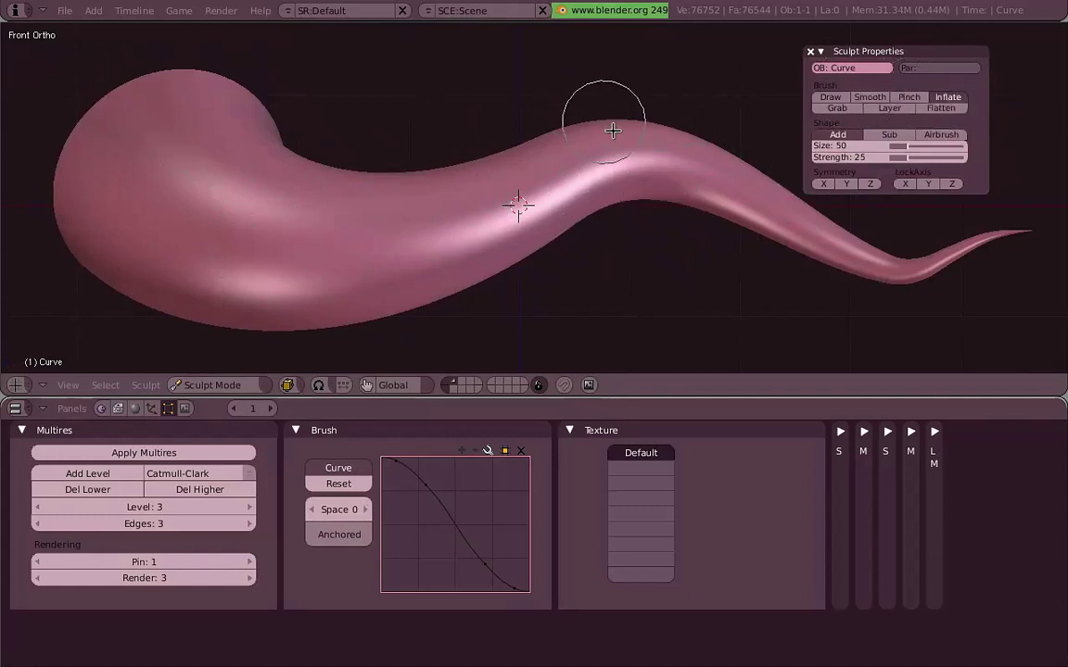
# - Cycle Grab, Layer and Flatten to Draw, setting size 73 and keeping strength at 86
pyautogui.press('g')
pyautogui.press('l')
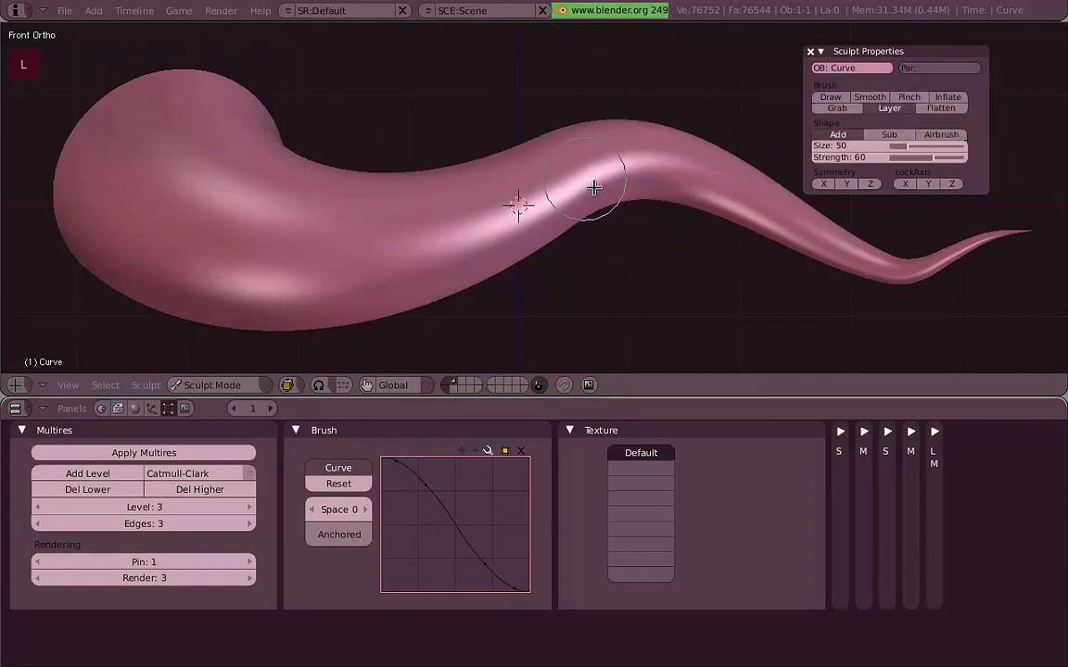
pyautogui.press('t')
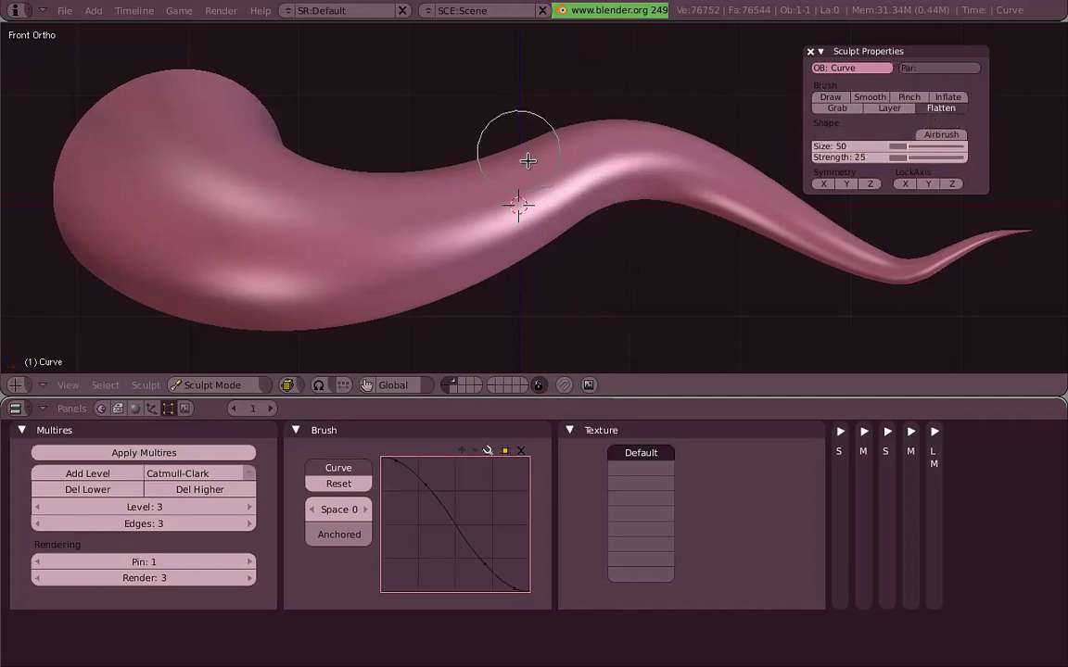
pyautogui.press('d')
pyautogui.press('f')
pyautogui.click(357, 237)
pyautogui.hotkey('shift', 'f')
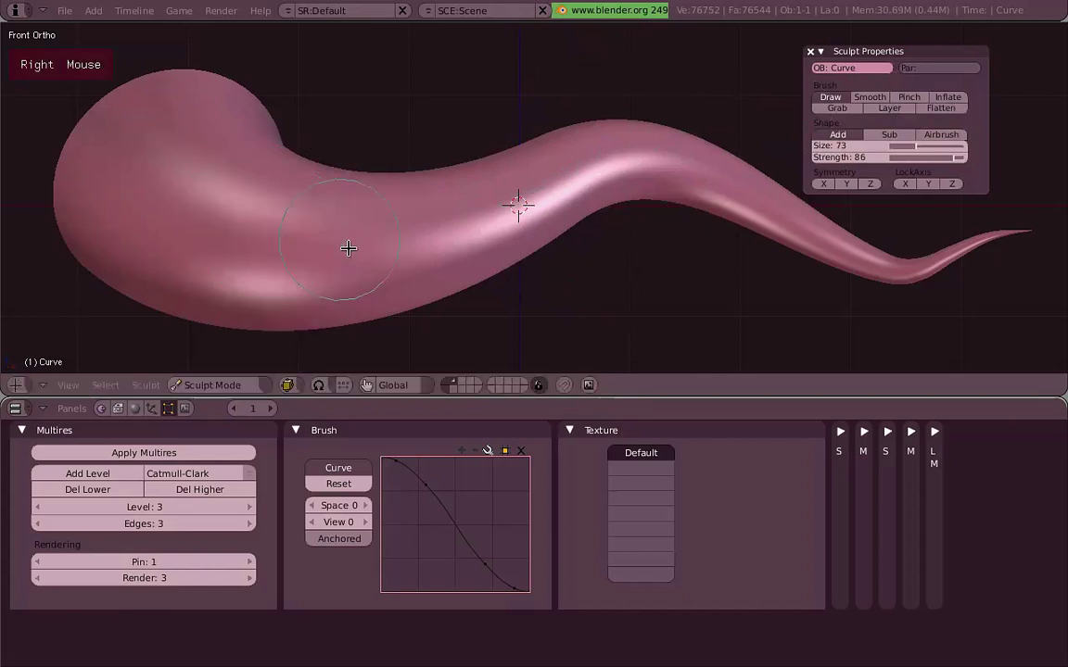
pyautogui.rightClick(439, 276)
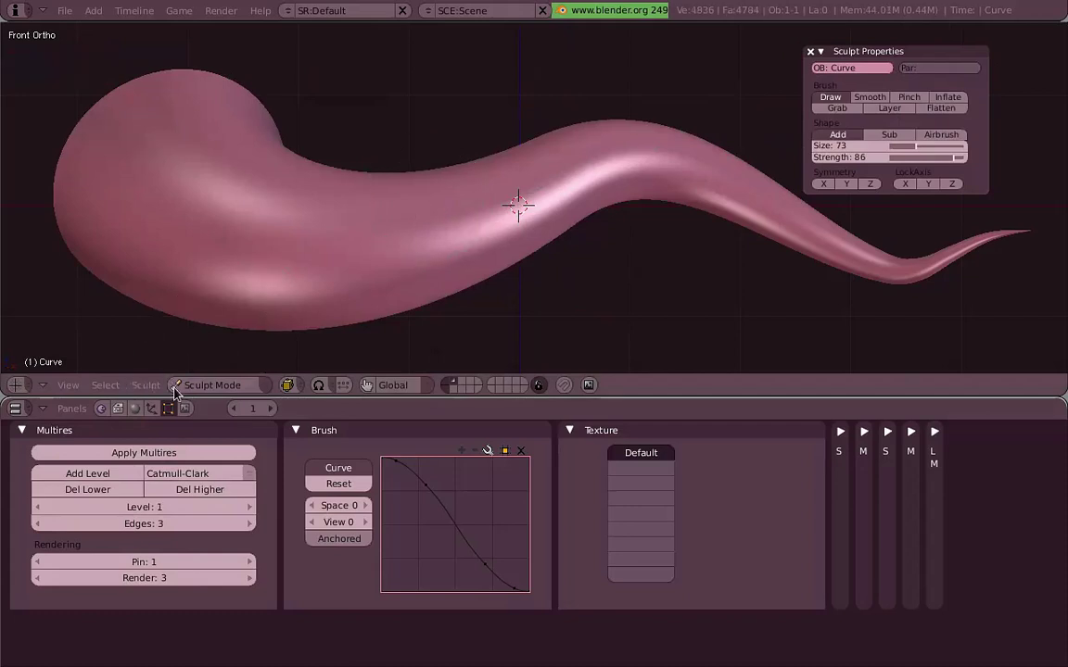
# - Raise the Multires level to 3 with Page Up
pyautogui.click(145, 385)
pyautogui.scroll(1, 335, 271)
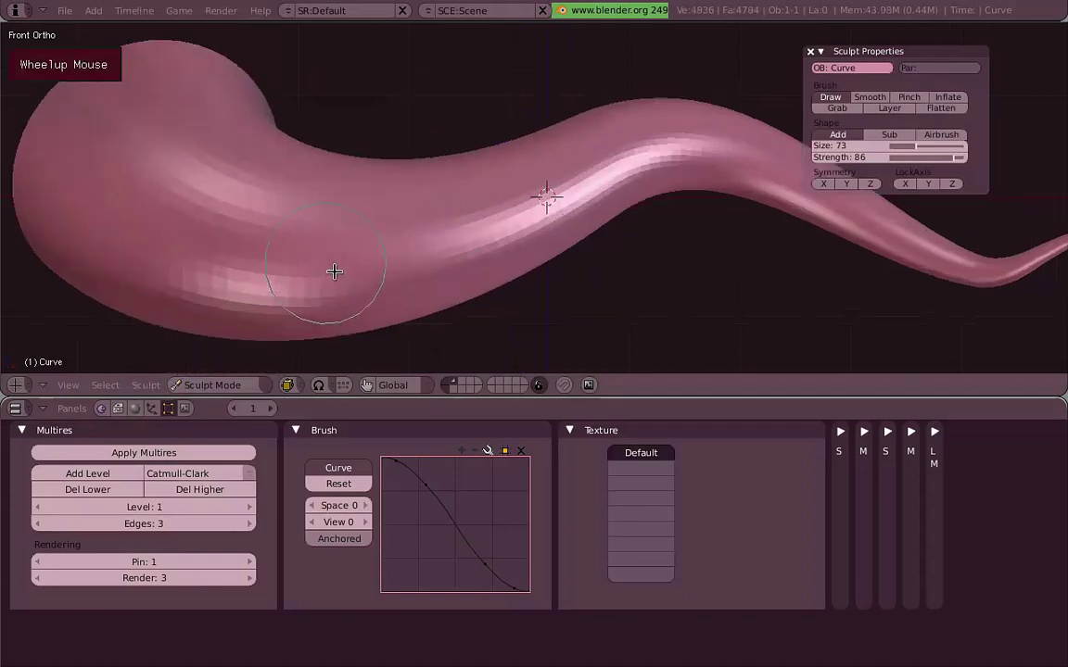
pyautogui.press('pageup')
pyautogui.press('pageup')
pyautogui.press('pageup')
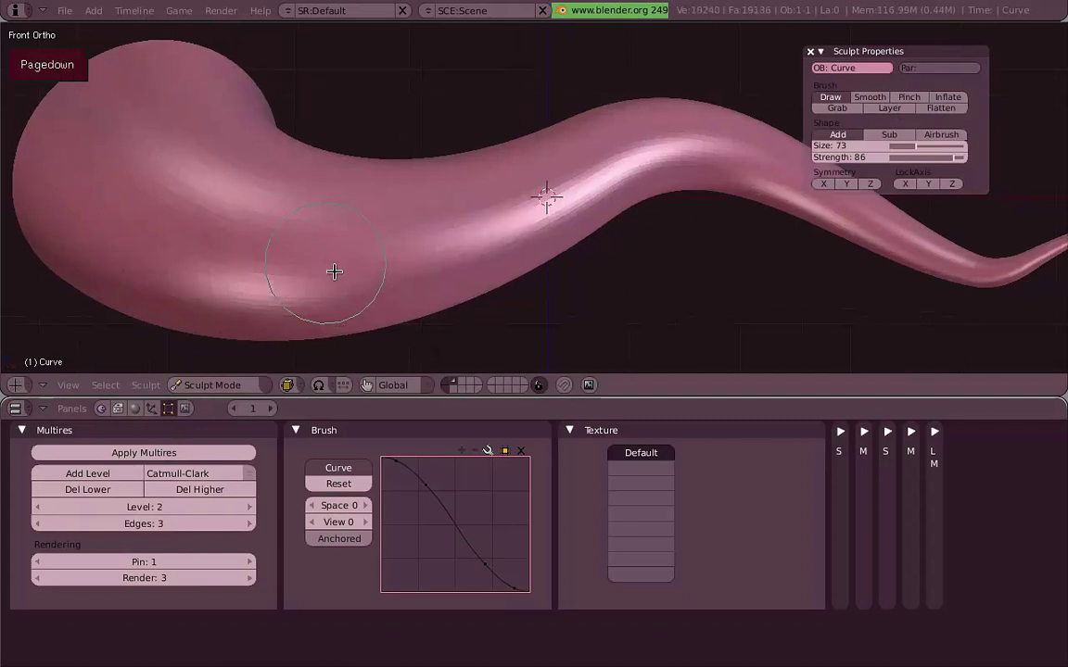
# - Look through the Mode and Sculpt menus, then pan and zoom the view
pyautogui.click(243, 385)
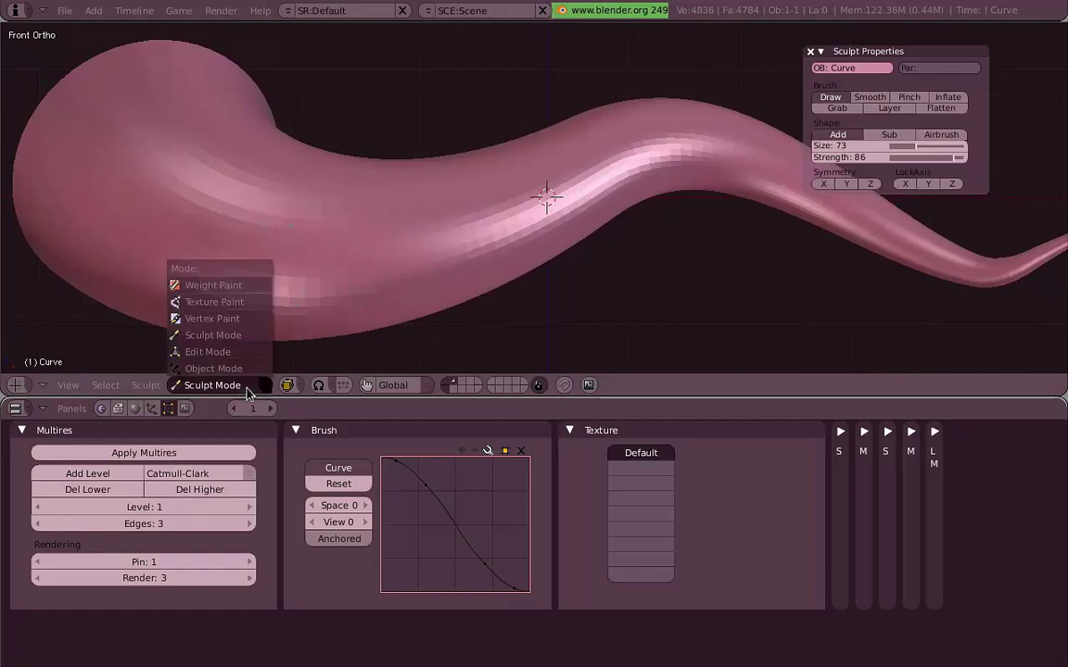
pyautogui.click(159, 387)
pyautogui.click(167, 278)
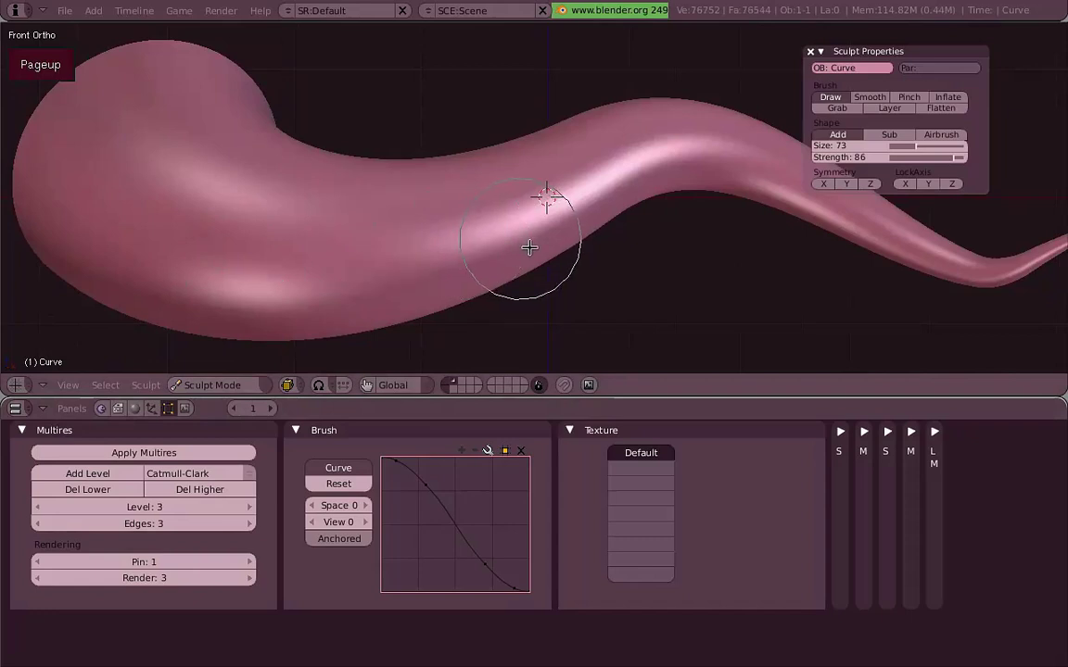
pyautogui.scroll(-2, 528, 247)
pyautogui.keyDown('shift'); pyautogui.moveTo(534, 226); pyautogui.dragTo(484, 234, button='middle'); pyautogui.keyUp('shift')
pyautogui.scroll(2, 487, 237)
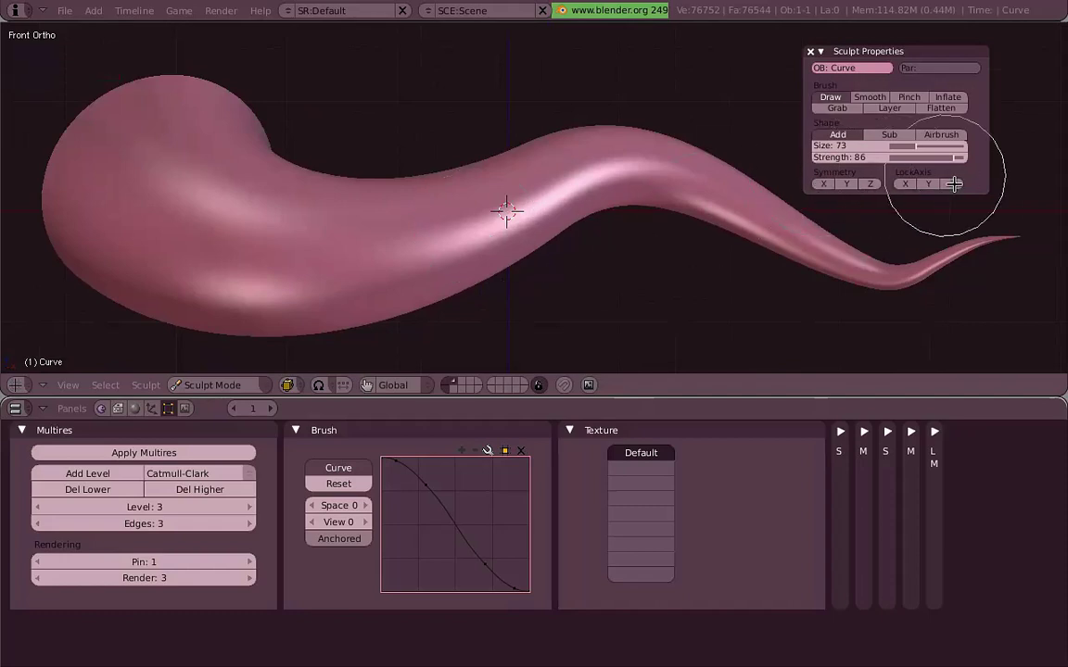
# - Sculpt Draw bumps onto the head and bulb while orbiting around the tadpole
pyautogui.moveTo(588, 206); pyautogui.dragTo(488, 310, button='middle')
pyautogui.moveTo(249, 162); pyautogui.dragTo(352, 220)
pyautogui.moveTo(352, 219)
pyautogui.mouseDown(button='middle')
pyautogui.moveTo(455, 239)
pyautogui.moveTo(587, 125)
pyautogui.mouseUp(button='middle')
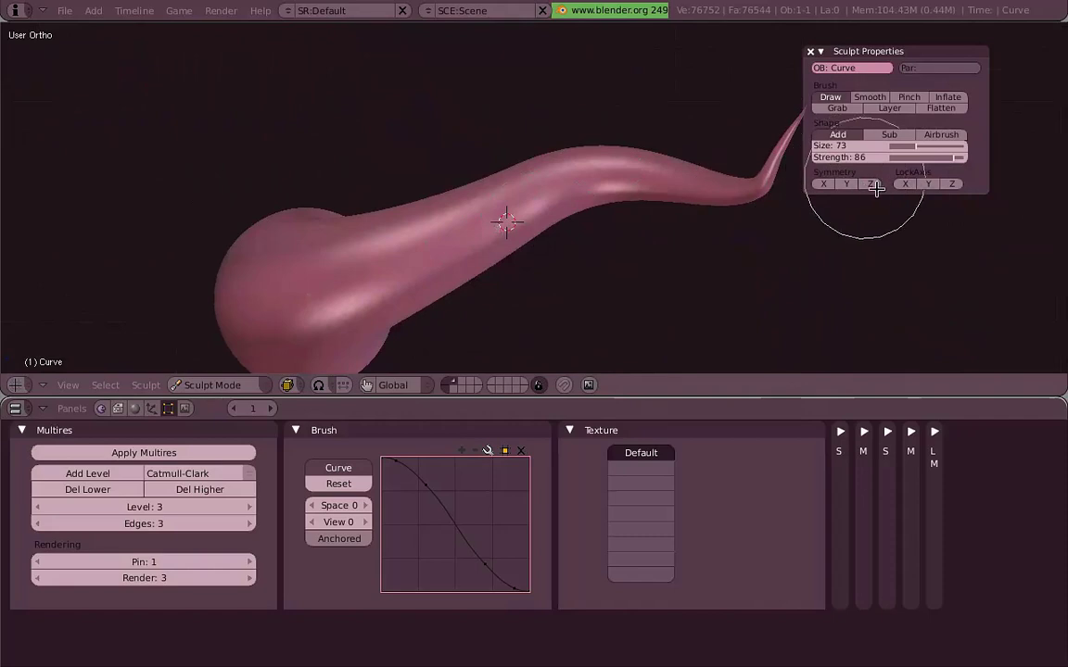
pyautogui.moveTo(394, 247); pyautogui.dragTo(314, 241)
pyautogui.moveTo(314, 241)
pyautogui.mouseDown(button='middle')
pyautogui.moveTo(450, 175)
pyautogui.moveTo(276, 224)
pyautogui.moveTo(397, 345)
pyautogui.moveTo(464, 287)
pyautogui.mouseUp(button='middle')
# - From the top view, reshape the bulb with further Draw strokes
pyautogui.press('KP_7')
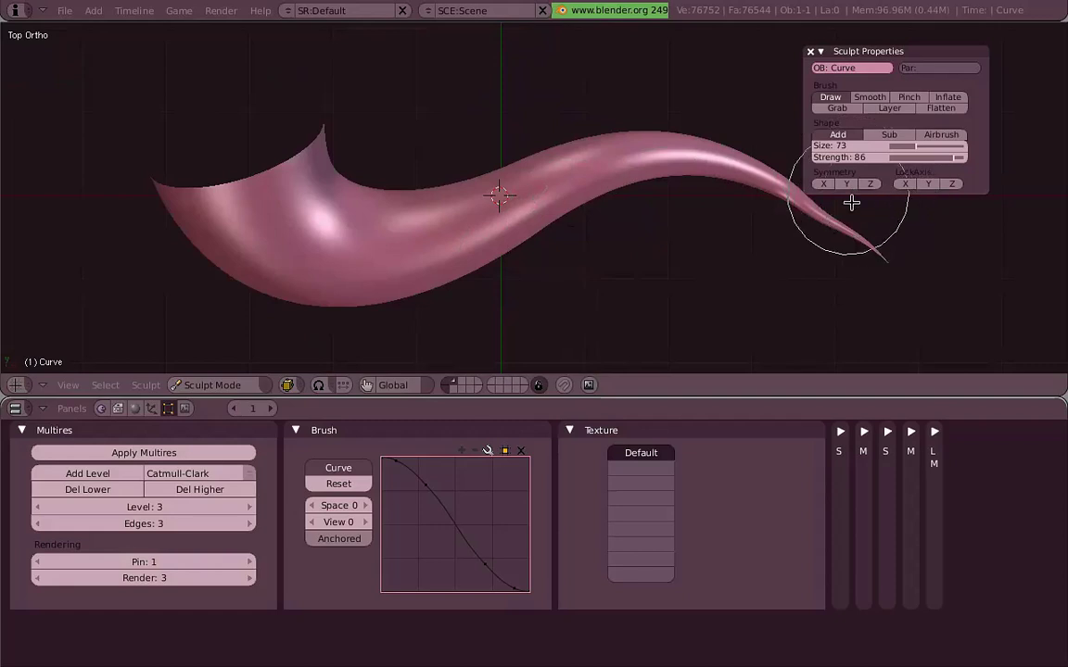
pyautogui.moveTo(311, 257); pyautogui.dragTo(309, 251)
pyautogui.moveTo(436, 241)
pyautogui.mouseDown(button='middle')
pyautogui.moveTo(375, 136)
pyautogui.moveTo(291, 160)
pyautogui.mouseUp(button='middle')
pyautogui.moveTo(291, 160); pyautogui.dragTo(364, 150)
pyautogui.moveTo(364, 150); pyautogui.dragTo(863, 186, button='middle')
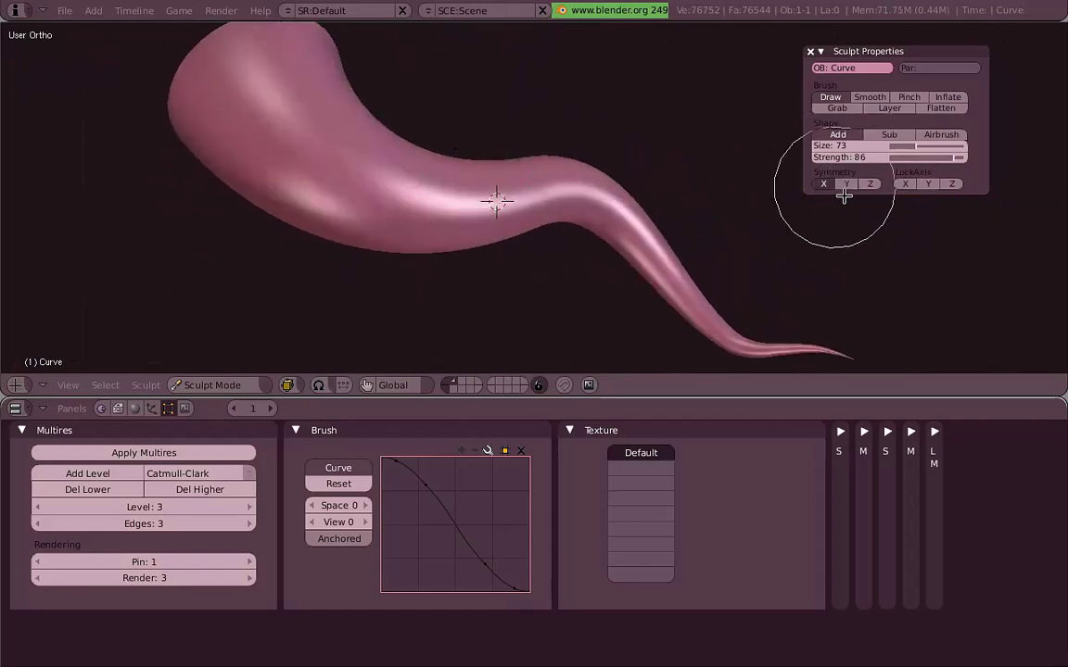
# - Turn on the object's Axis display and orbit to view the X, Y and Z axes
pyautogui.click(154, 409)
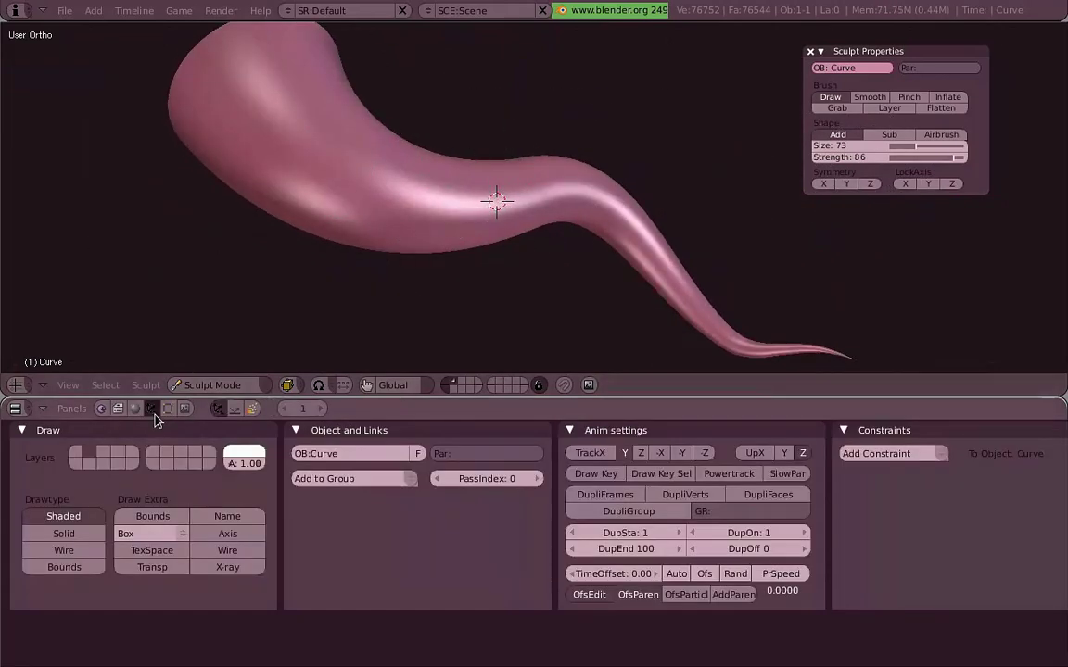
pyautogui.press('KP_1')
pyautogui.moveTo(609, 201)
pyautogui.mouseDown(button='middle')
pyautogui.moveTo(386, 241)
pyautogui.moveTo(507, 241)
pyautogui.moveTo(426, 263)
pyautogui.moveTo(351, 264)
pyautogui.mouseUp(button='middle')
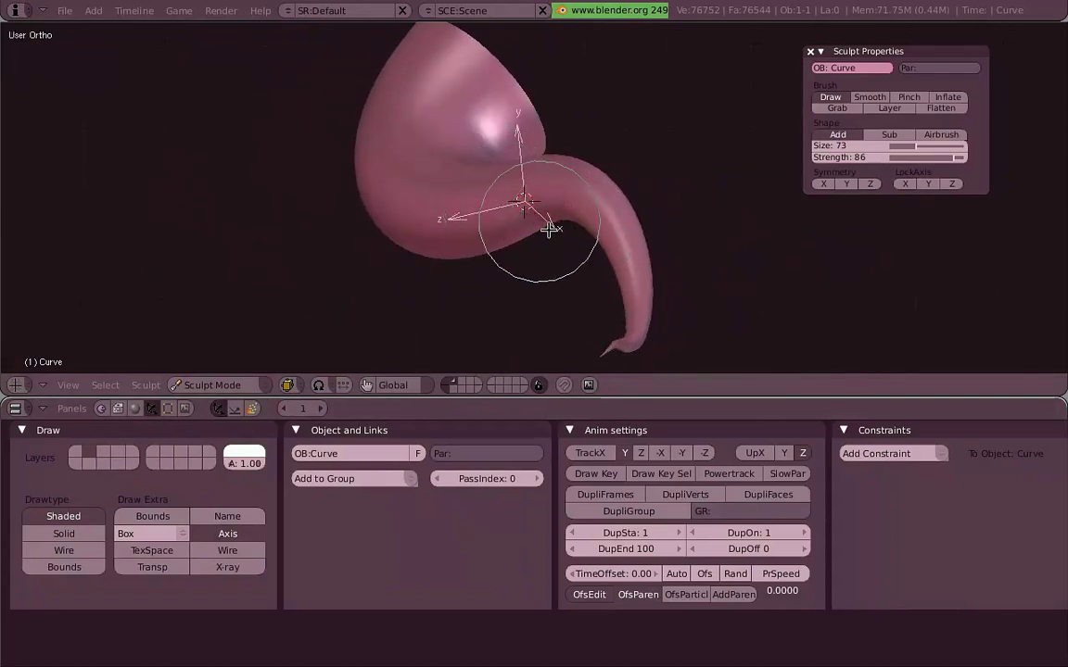
pyautogui.moveTo(496, 227)
pyautogui.mouseDown(button='middle')
pyautogui.moveTo(576, 274)
pyautogui.moveTo(746, 260)
pyautogui.mouseUp(button='middle')
# - Sculpt a Draw stroke along the curve while orbiting around the object axes
pyautogui.moveTo(753, 184); pyautogui.dragTo(460, 185)
pyautogui.moveTo(460, 185)
pyautogui.mouseDown(button='middle')
pyautogui.moveTo(493, 236)
pyautogui.moveTo(553, 147)
pyautogui.moveTo(527, 141)
pyautogui.moveTo(537, 275)
pyautogui.moveTo(543, 148)
pyautogui.mouseUp(button='middle')
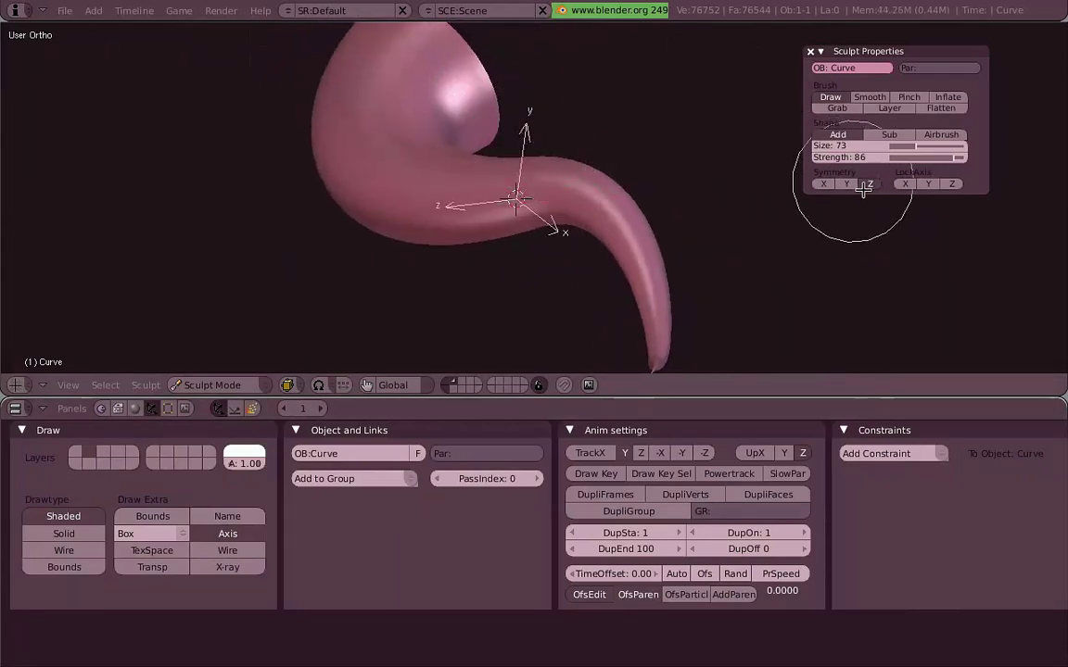
pyautogui.moveTo(814, 193)
pyautogui.mouseDown(button='middle')
pyautogui.moveTo(526, 168)
pyautogui.moveTo(753, 167)
pyautogui.moveTo(626, 202)
pyautogui.moveTo(424, 214)
pyautogui.moveTo(620, 221)
pyautogui.mouseUp(button='middle')
pyautogui.click(527, 169)
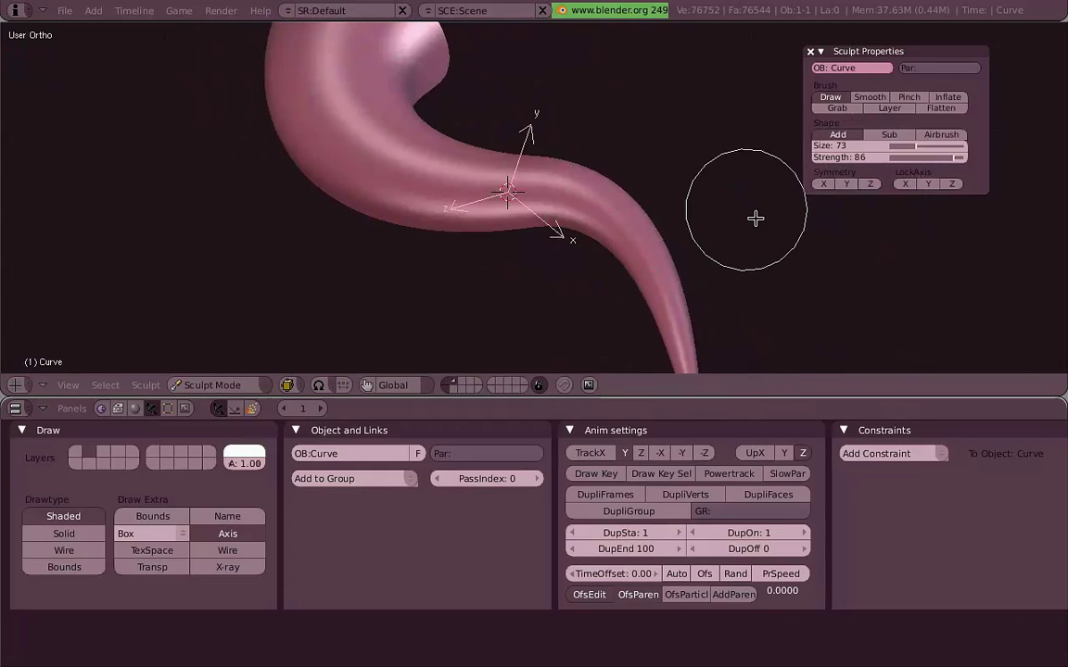